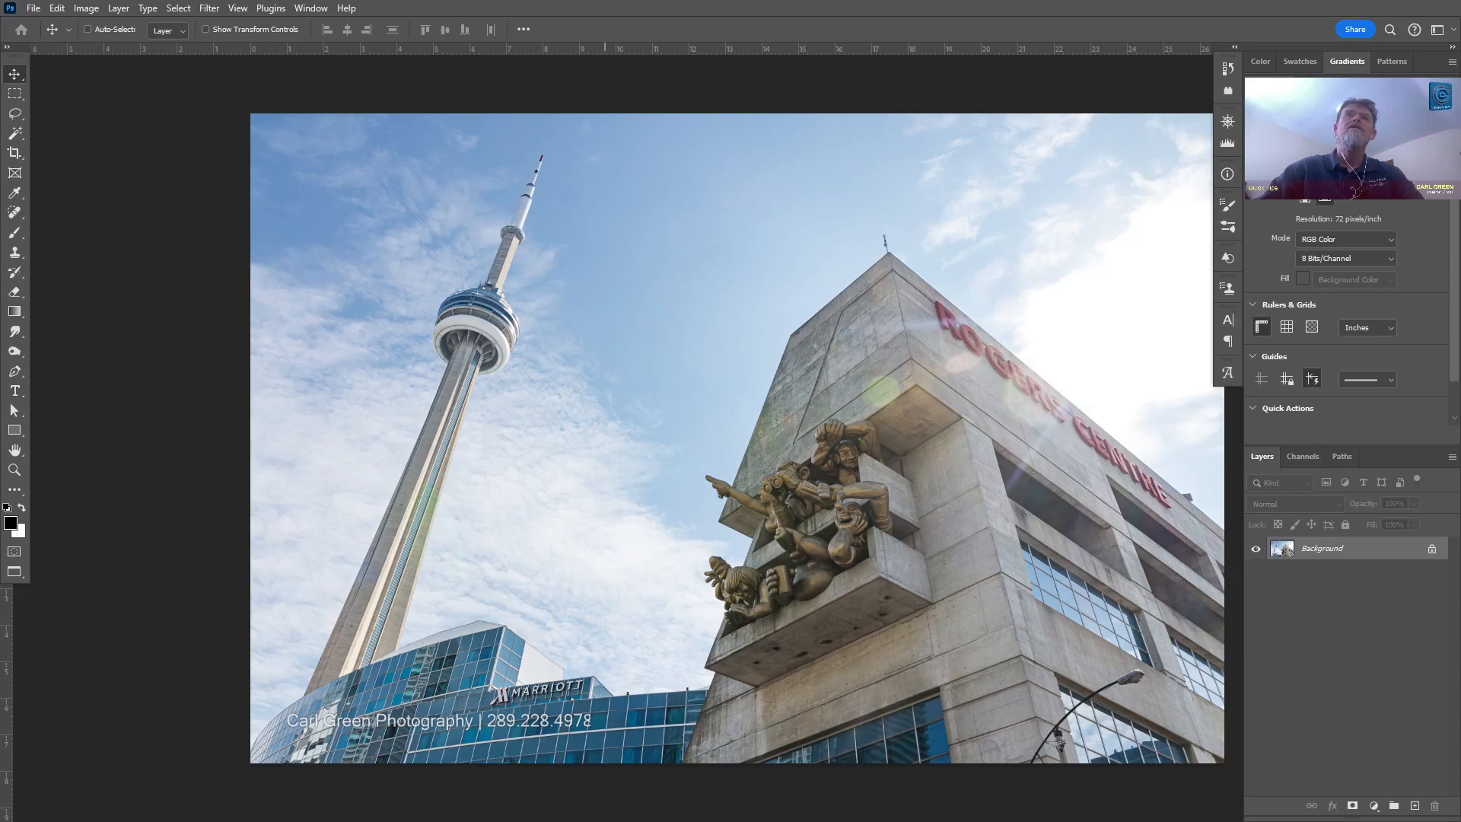
- Add white Eurostile Bold text at 75 pt in the sky beside the tower, spelling the first name in capitals
{"action": "key", "text": "t"}
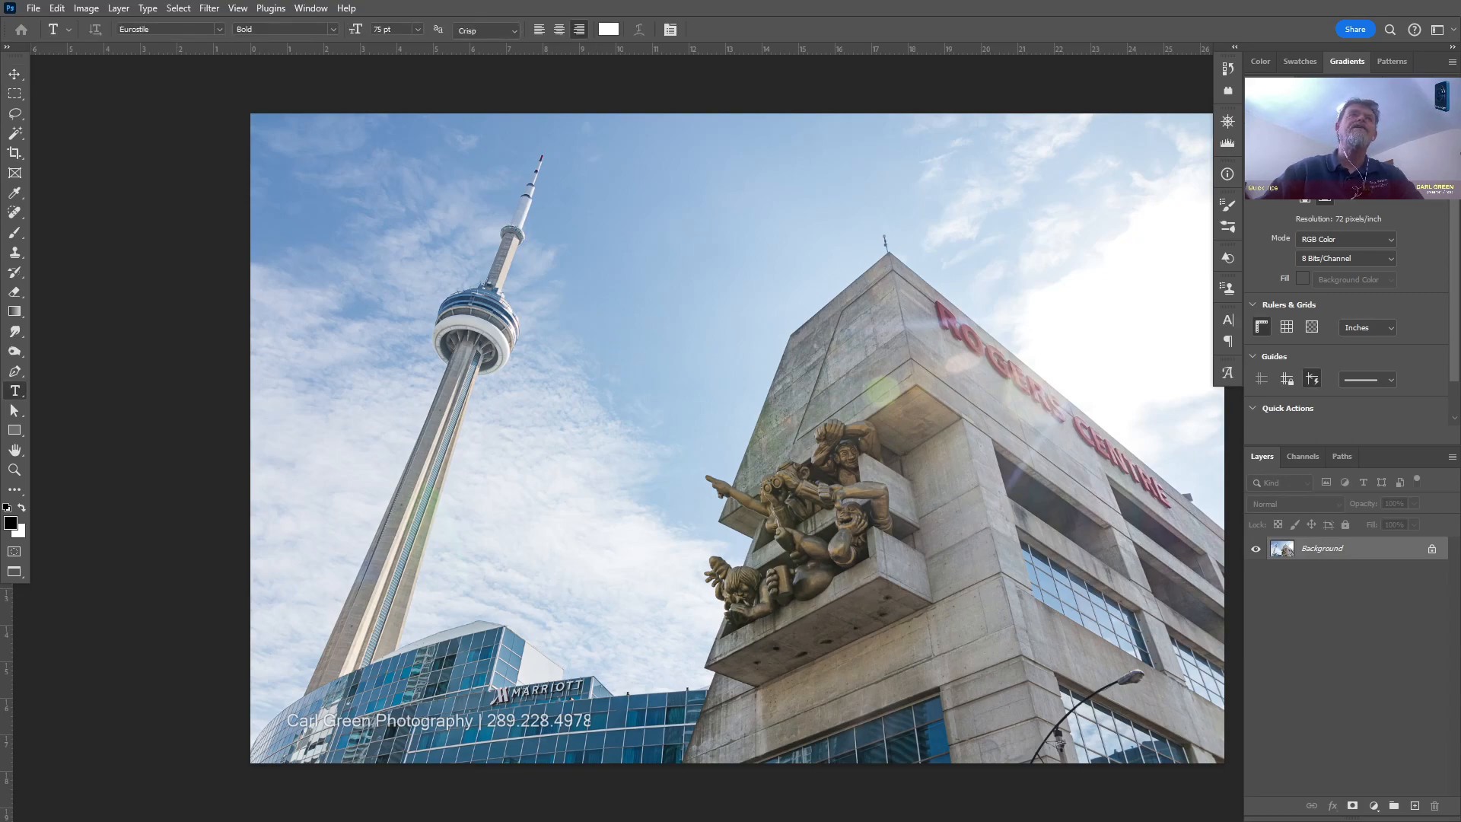
{"action": "left_click", "coordinate": [608, 278]}
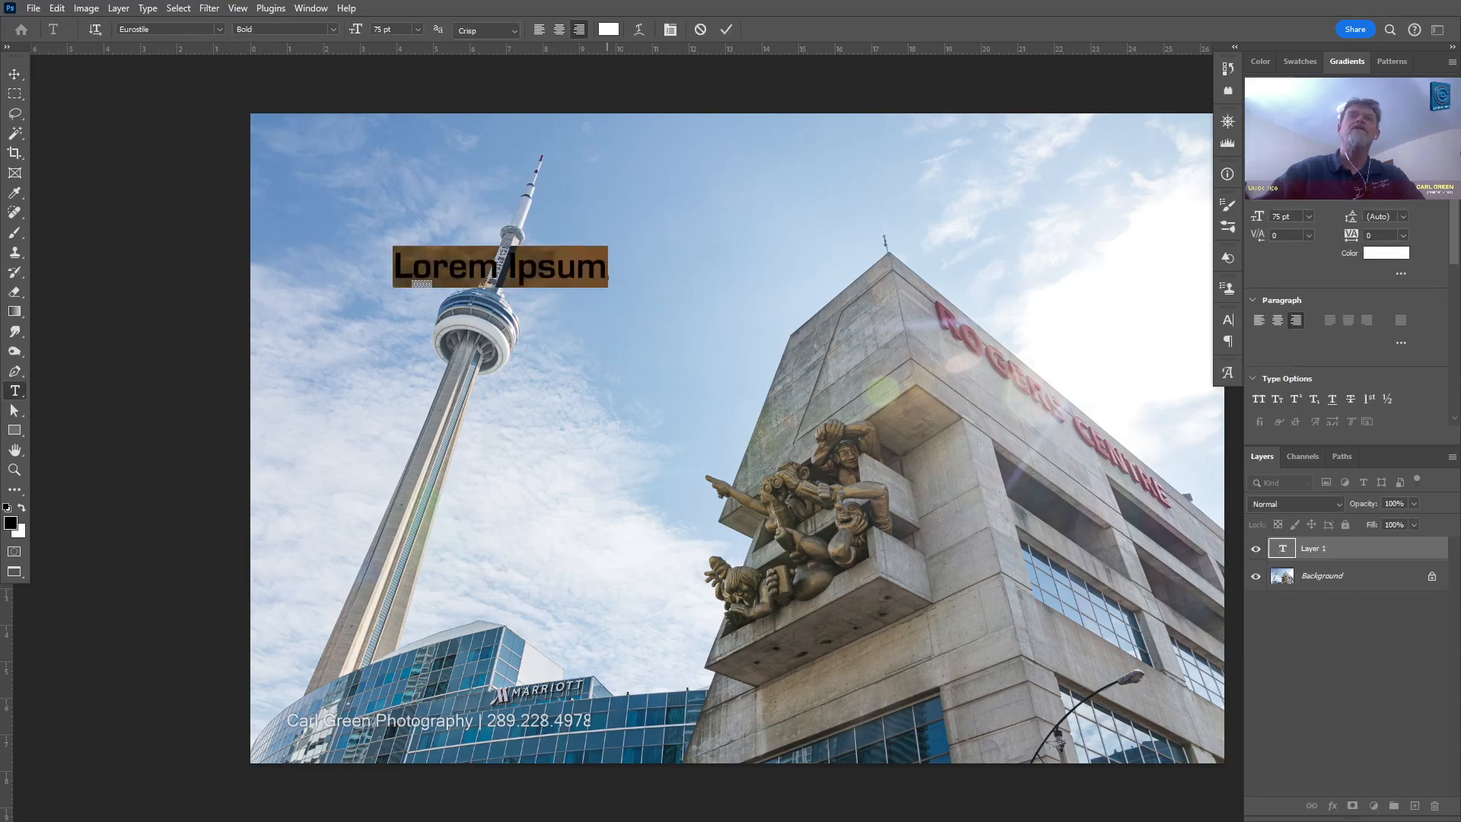
{"action": "type", "text": "CARL"}
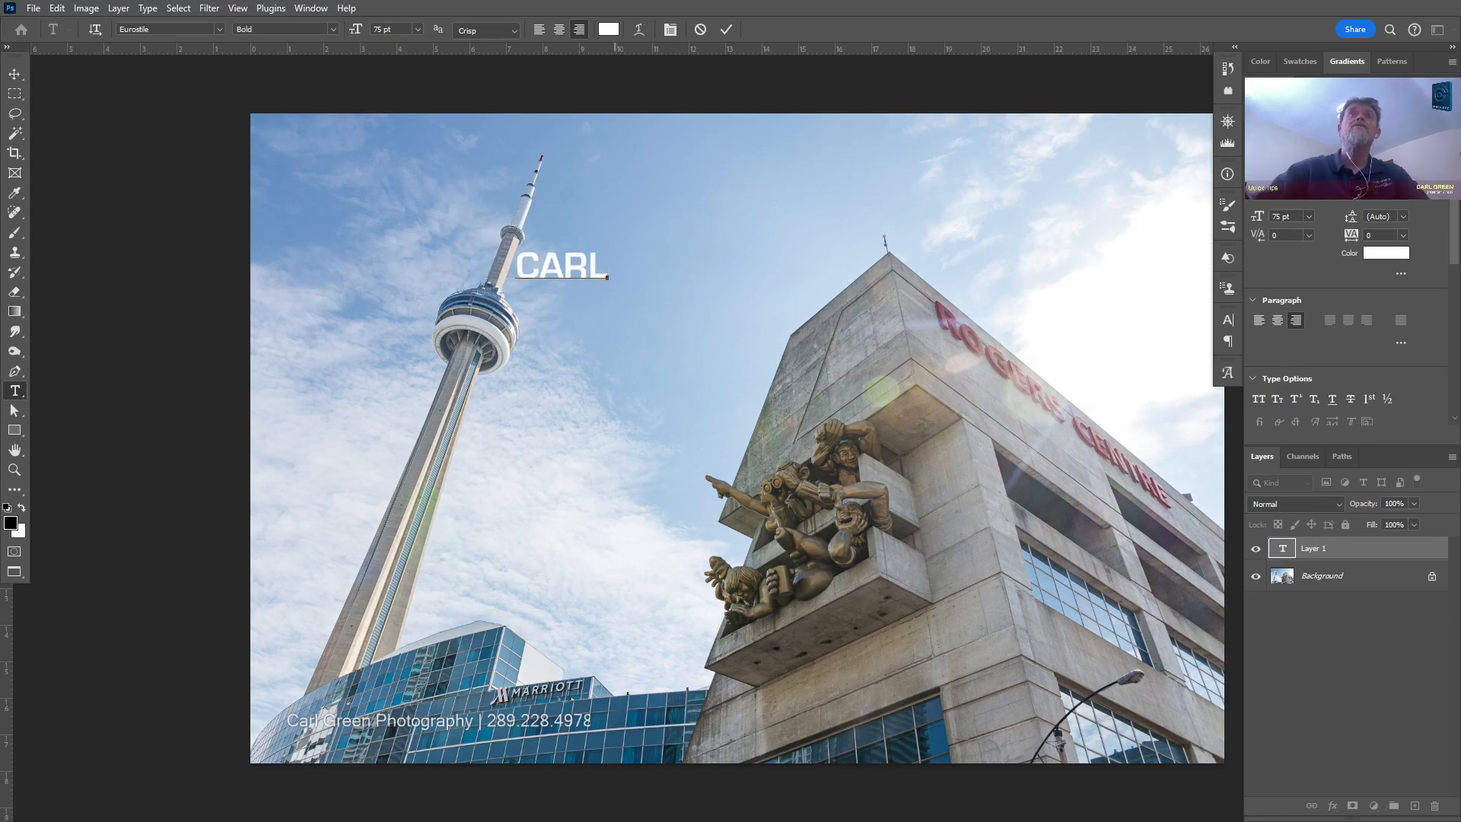
{"action": "left_click", "coordinate": [726, 29]}
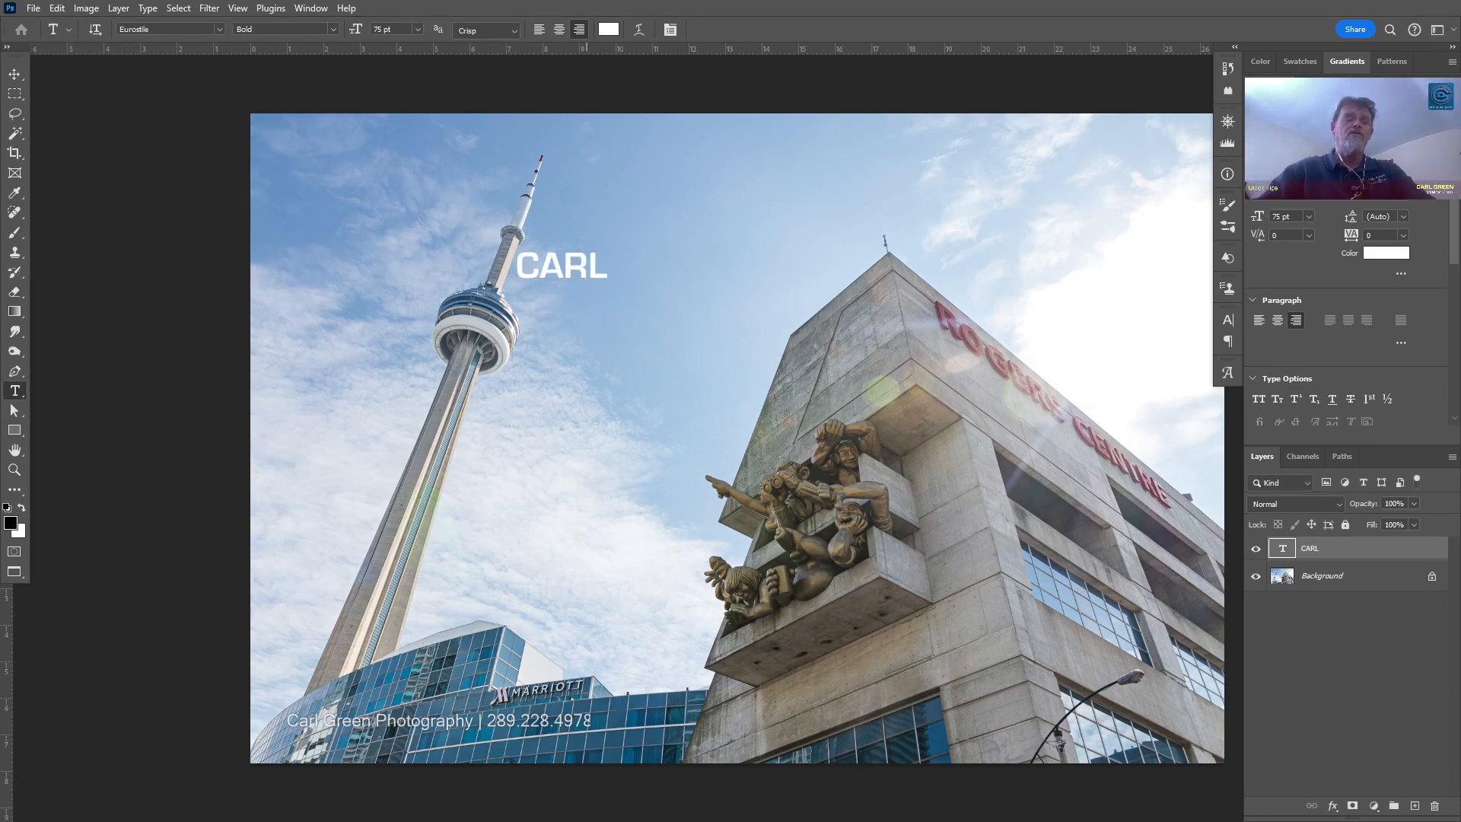
- Scale the text up proportionally from its lower-left corner to a font size of 222.43 pt
{"action": "key", "text": "ctrl+t"}
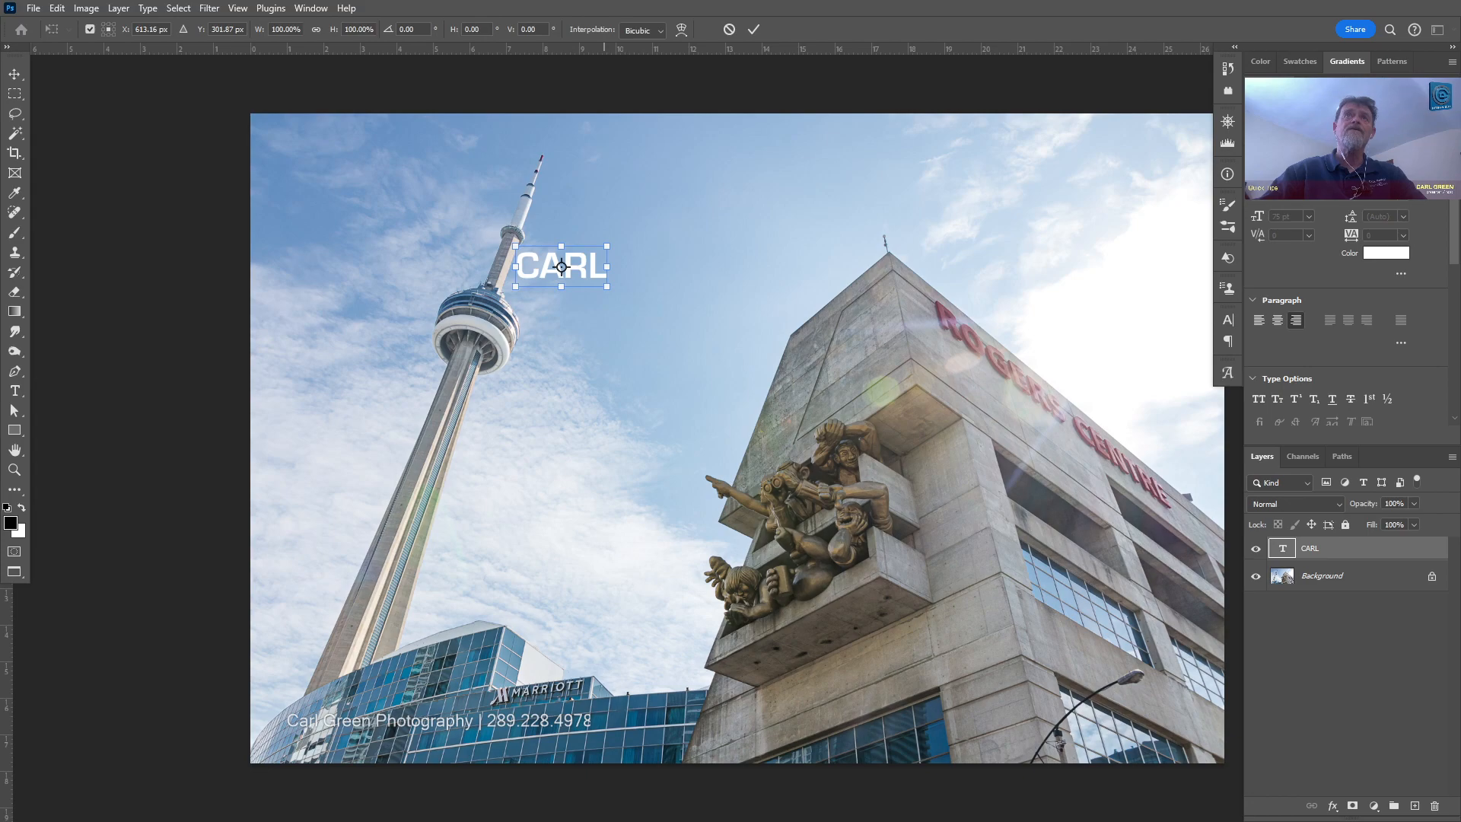
{"action": "left_click_drag", "start_coordinate": [607, 246], "coordinate": [786, 165]}
{"action": "key", "text": "Return"}
- Tighten the kerning between the A and R until they overlap, and set the kerning between the R and L to -60
{"action": "left_click", "coordinate": [659, 226]}
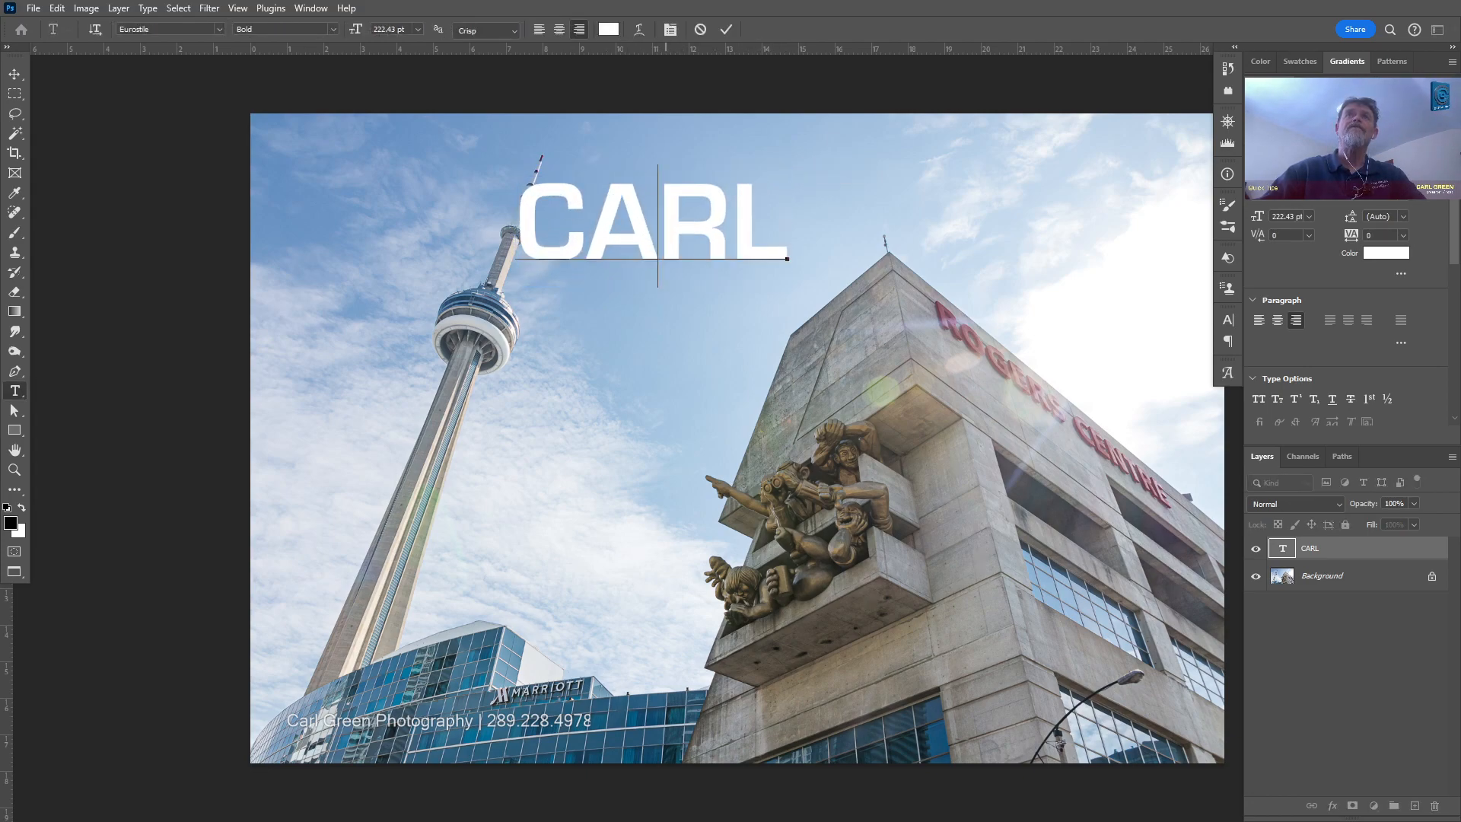
{"action": "key", "text": "alt+Left"}
{"action": "key", "text": "alt+Left"}
{"action": "key", "text": "alt+Left"}
{"action": "key", "text": "alt+Left"}
{"action": "key", "text": "alt+Left"}
{"action": "key", "text": "alt+Left"}
{"action": "key", "text": "alt+Left"}
{"action": "key", "text": "alt+Left"}
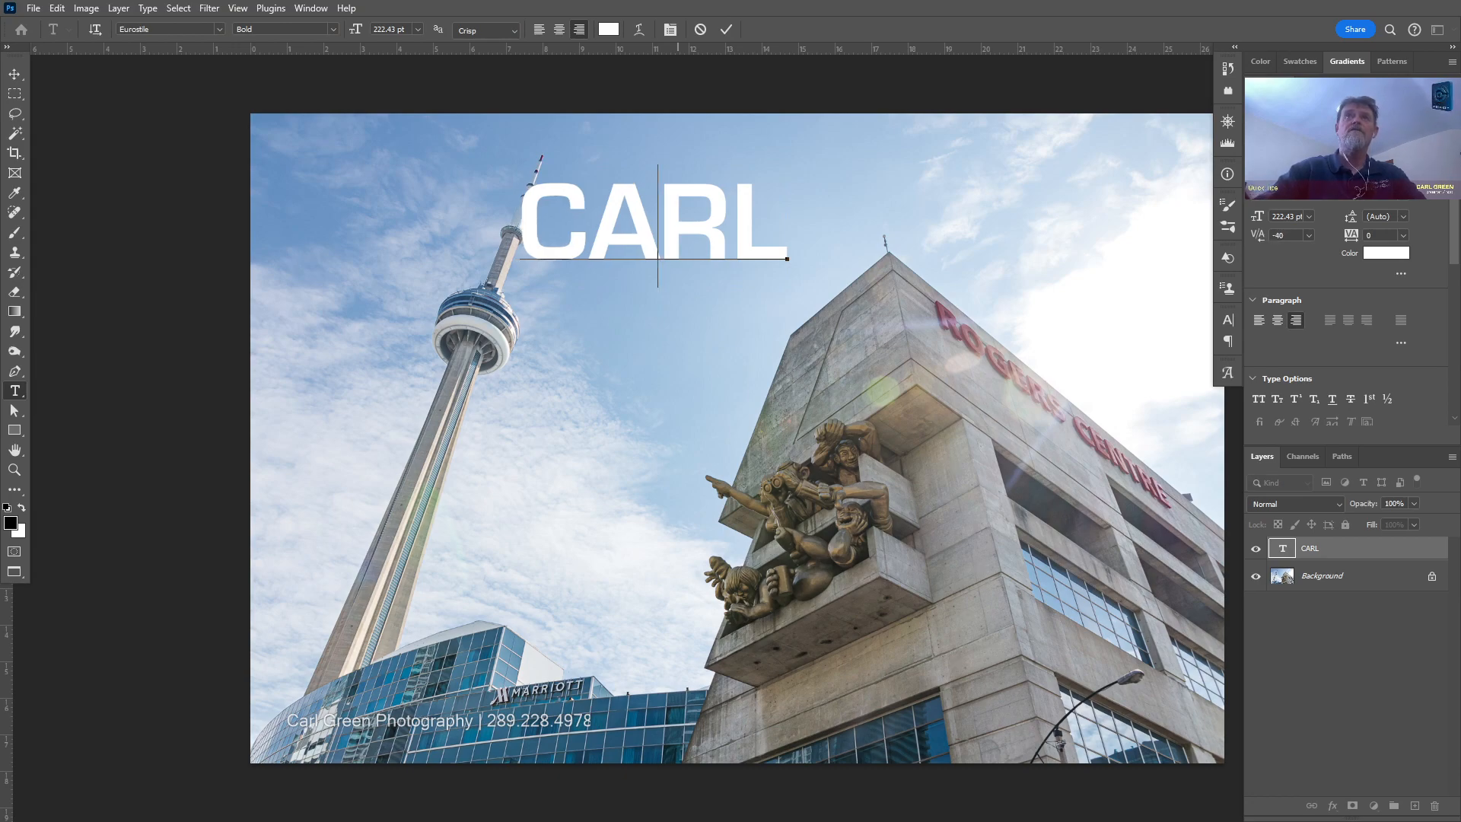
{"action": "key", "text": "alt+Left"}
{"action": "key", "text": "Right"}
{"action": "key", "text": "alt+Left"}
{"action": "key", "text": "alt+Left"}
{"action": "key", "text": "alt+Left"}
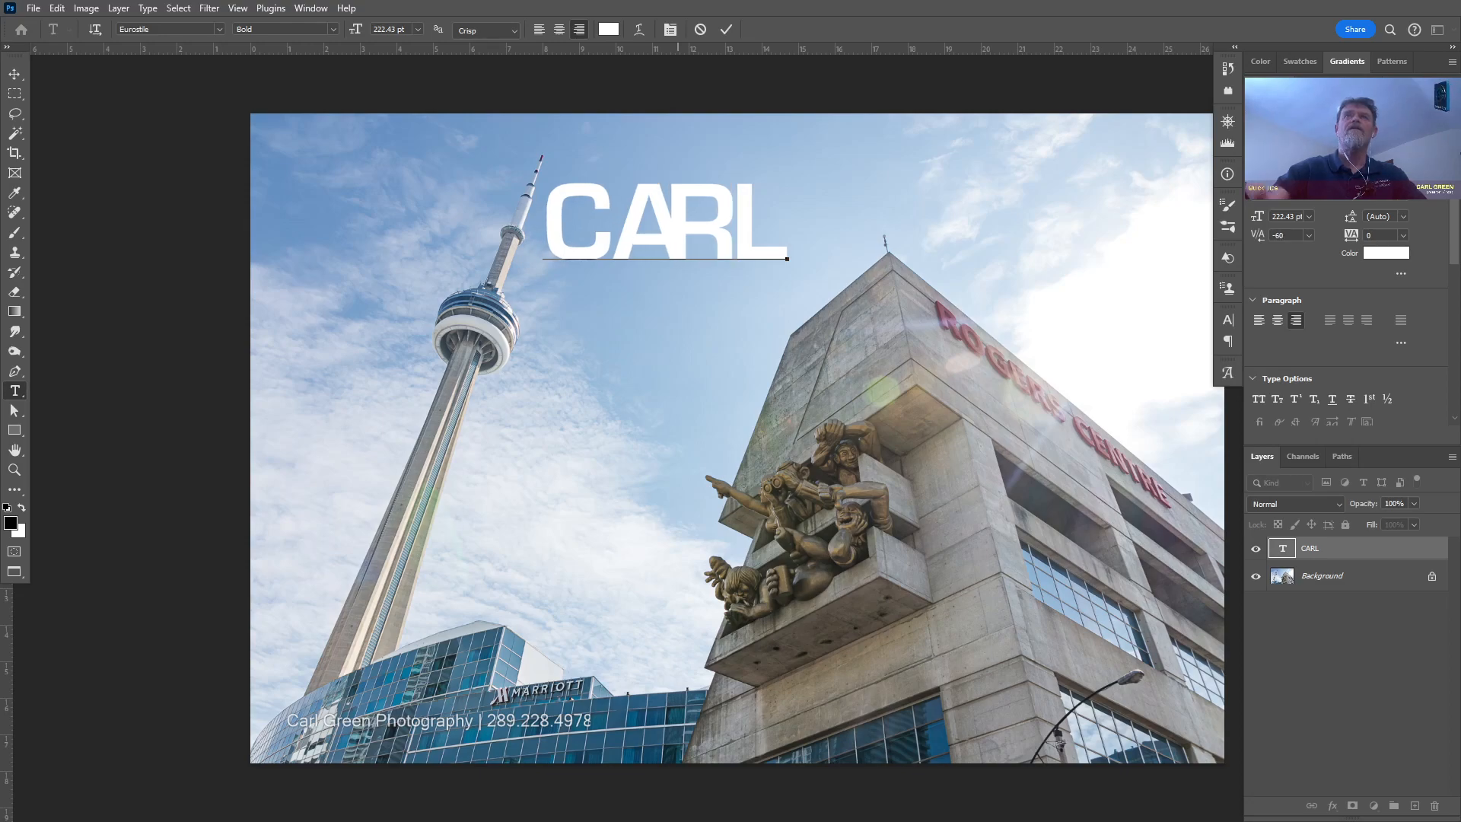
{"action": "key", "text": "ctrl+Return"}
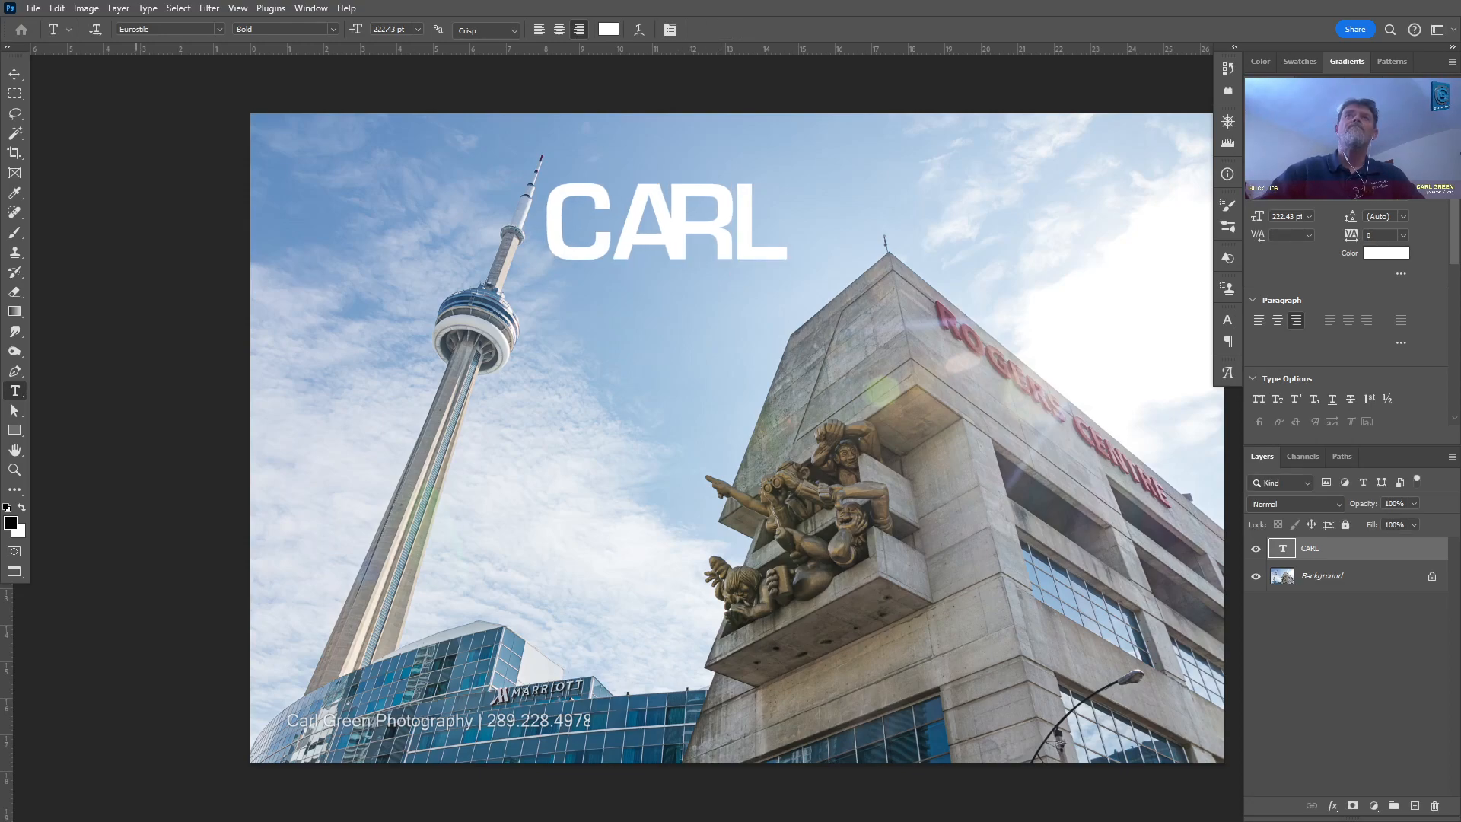
- Move the text slightly lower in the sky, and duplicate its layer with the original hidden
{"action": "key", "text": "v"}
{"action": "left_click_drag", "start_coordinate": [660, 224], "coordinate": [659, 256]}
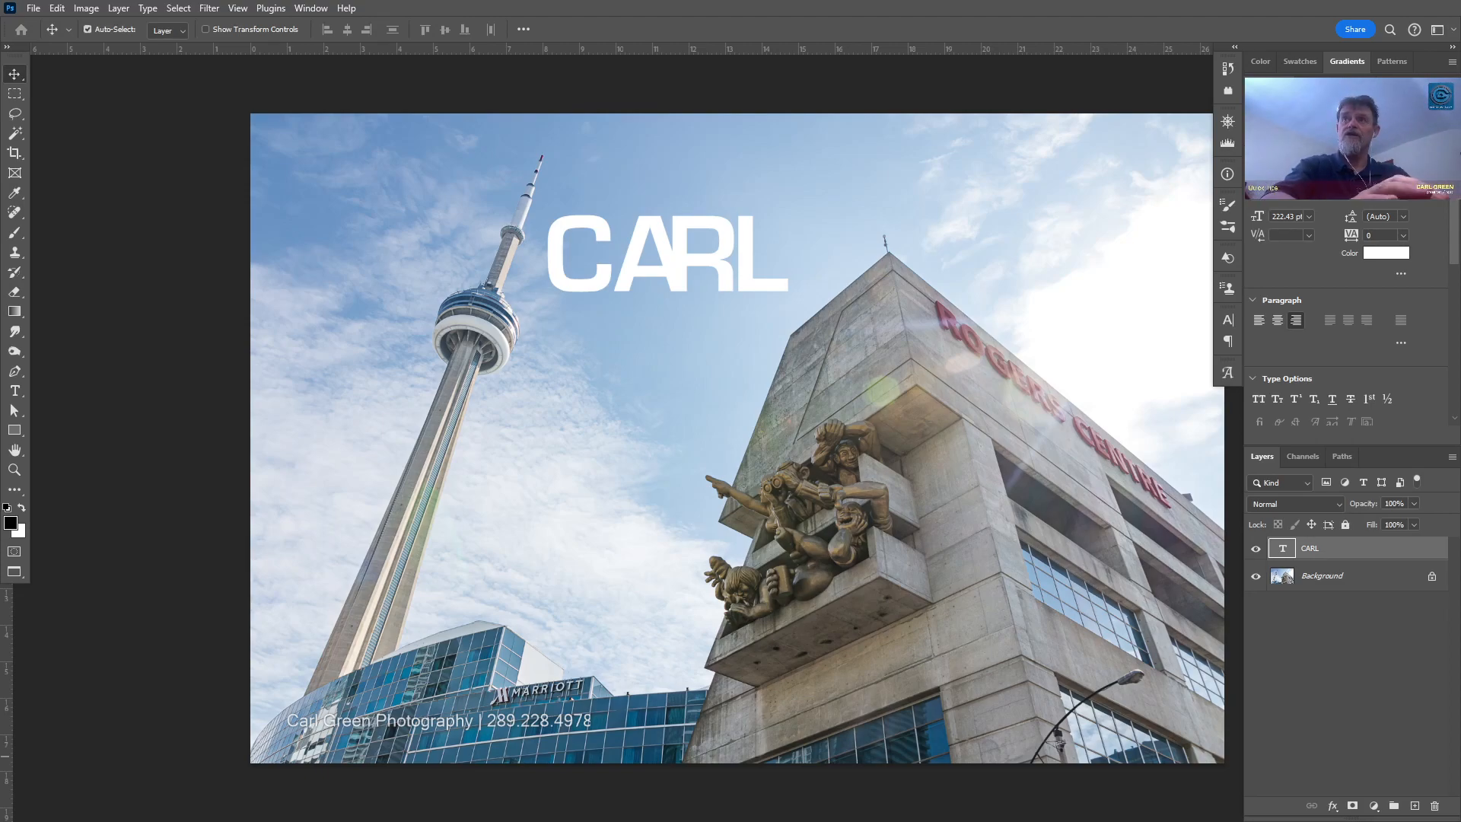
{"action": "key", "text": "ctrl+j"}
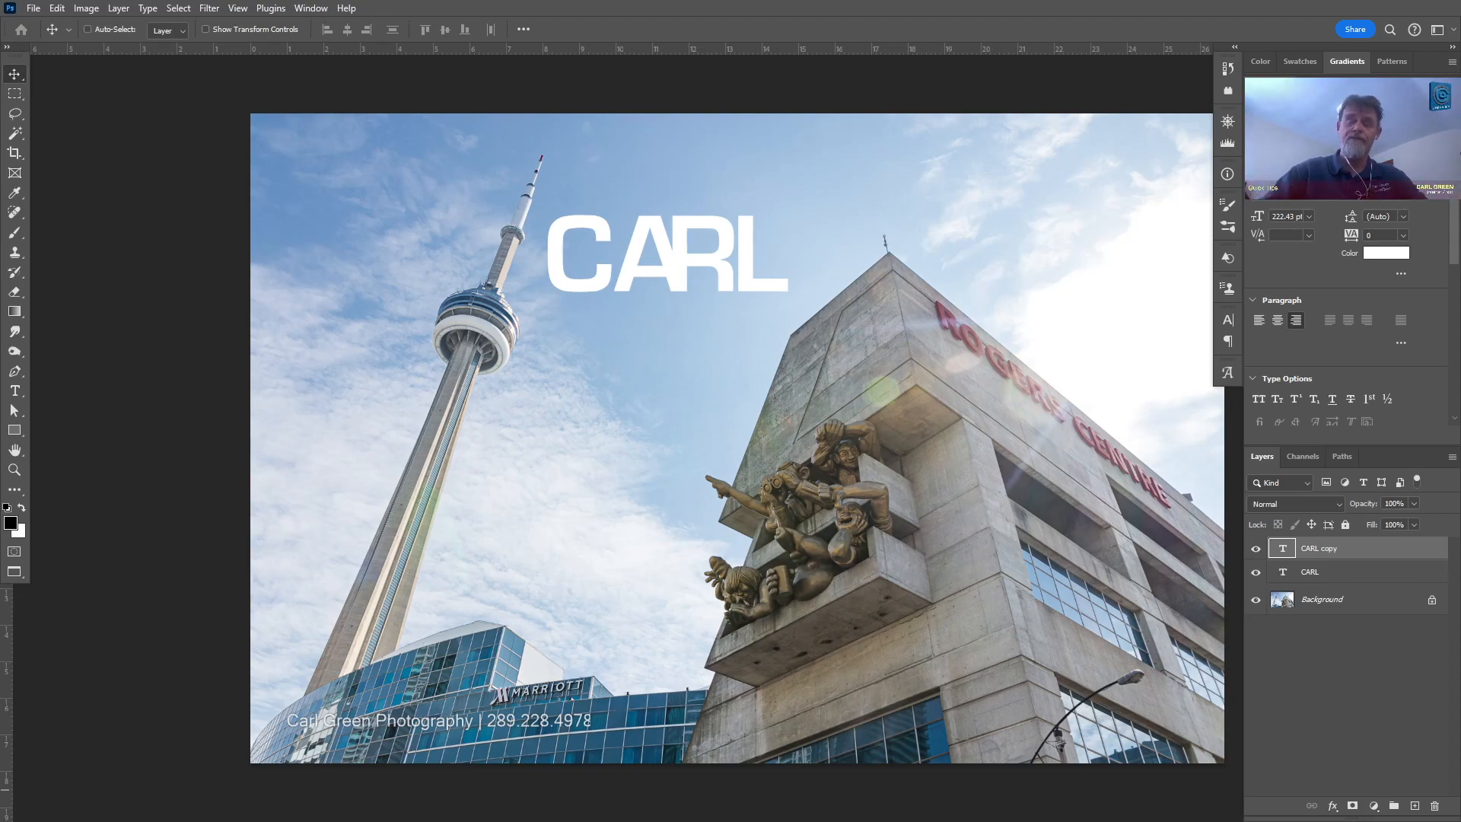
{"action": "left_click", "coordinate": [1256, 573]}
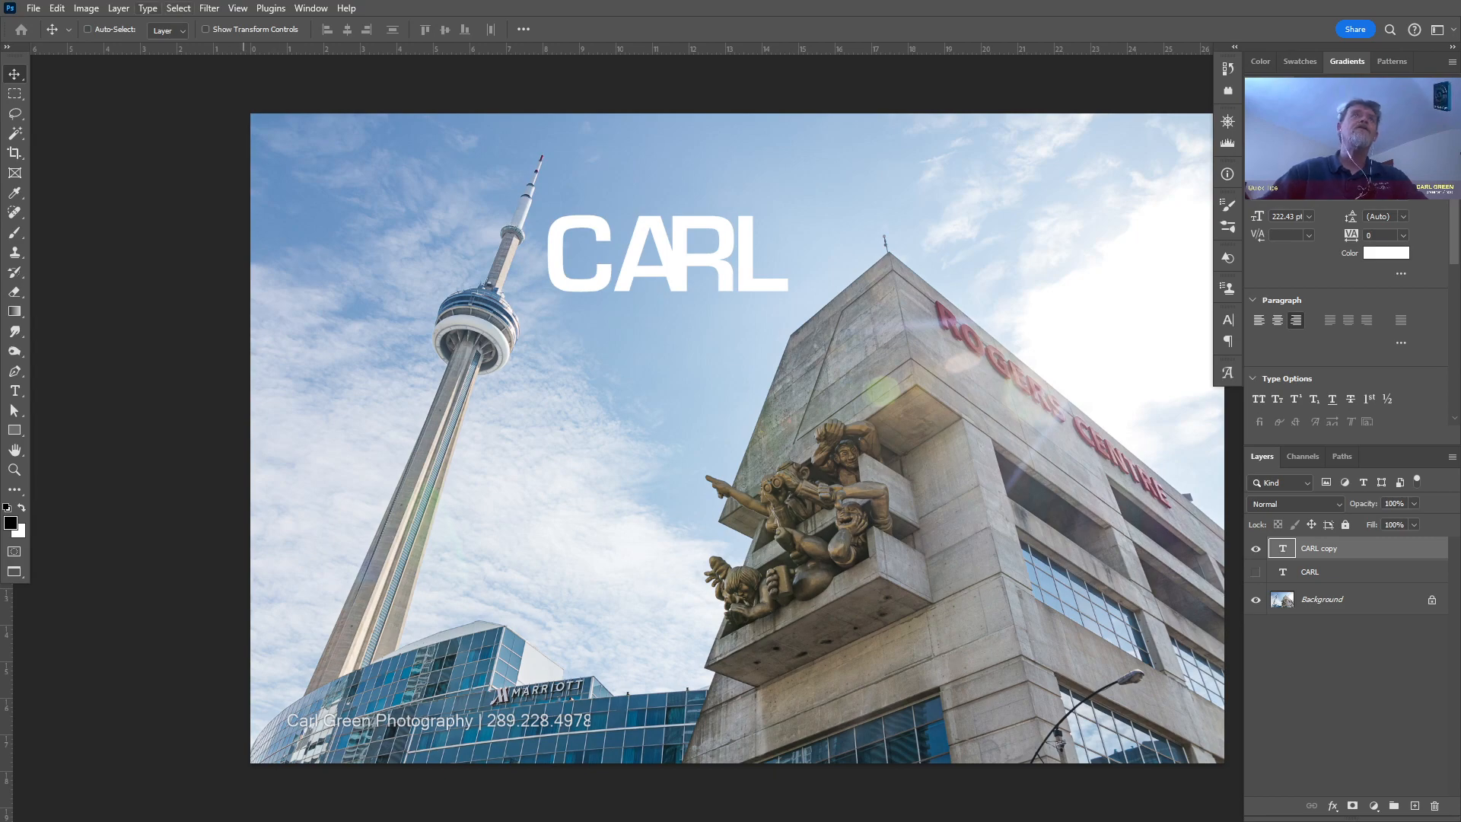
- Convert the duplicated text layer to a shape and inspect its anchor points with the Pen tool
{"action": "left_click", "coordinate": [148, 7]}
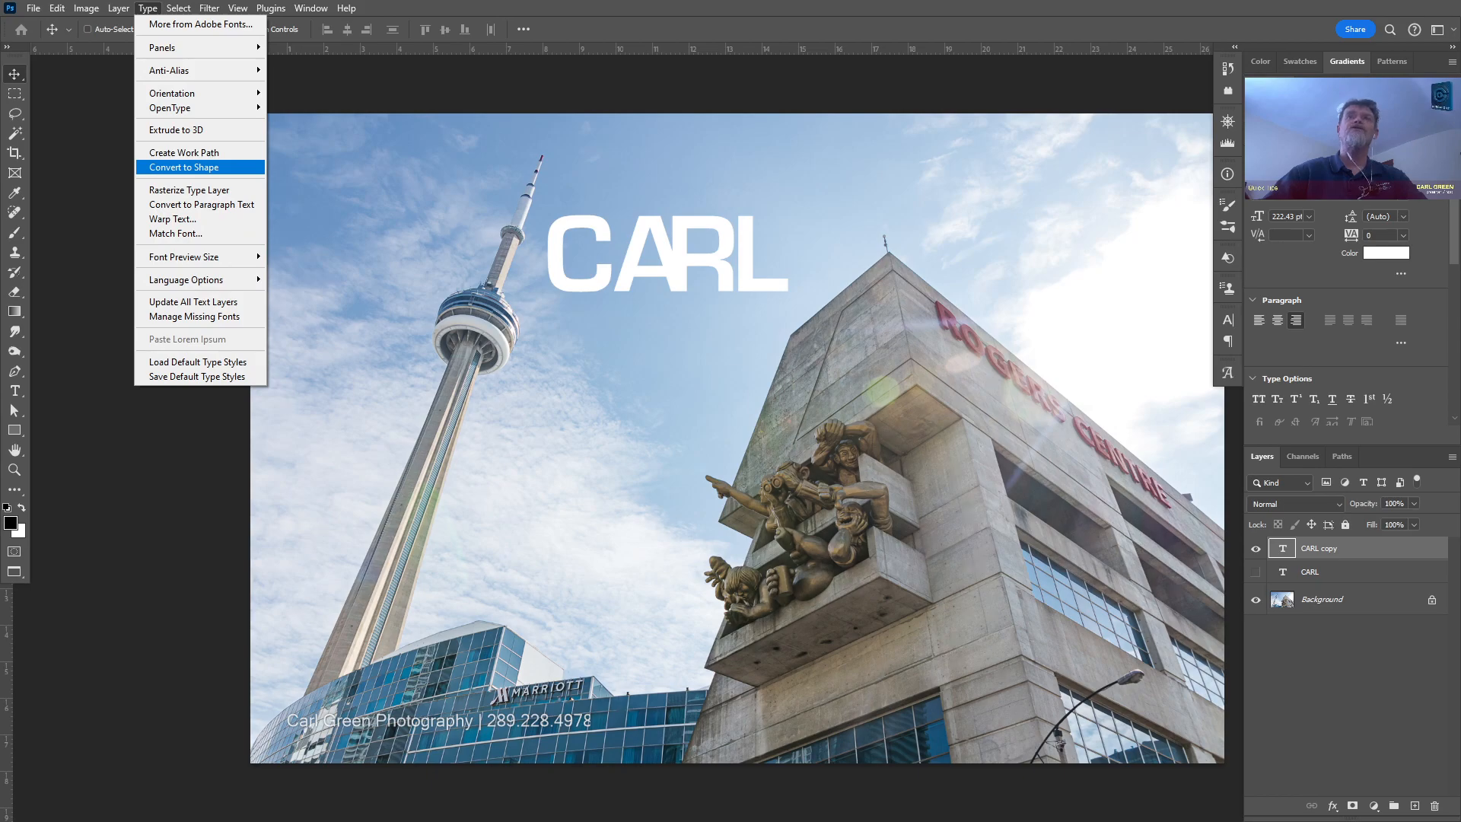
{"action": "left_click", "coordinate": [183, 167]}
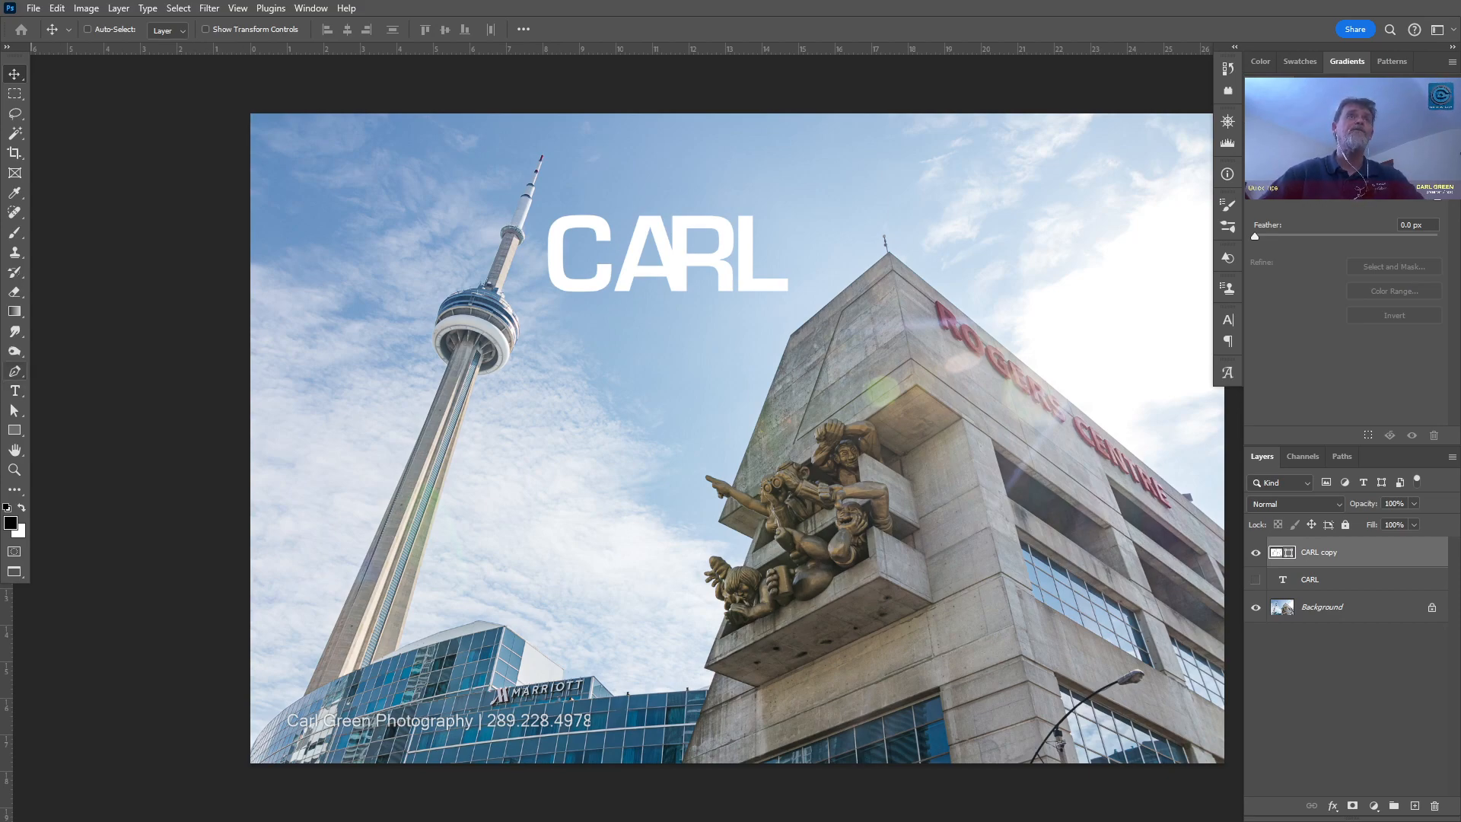
{"action": "left_click", "coordinate": [14, 370]}
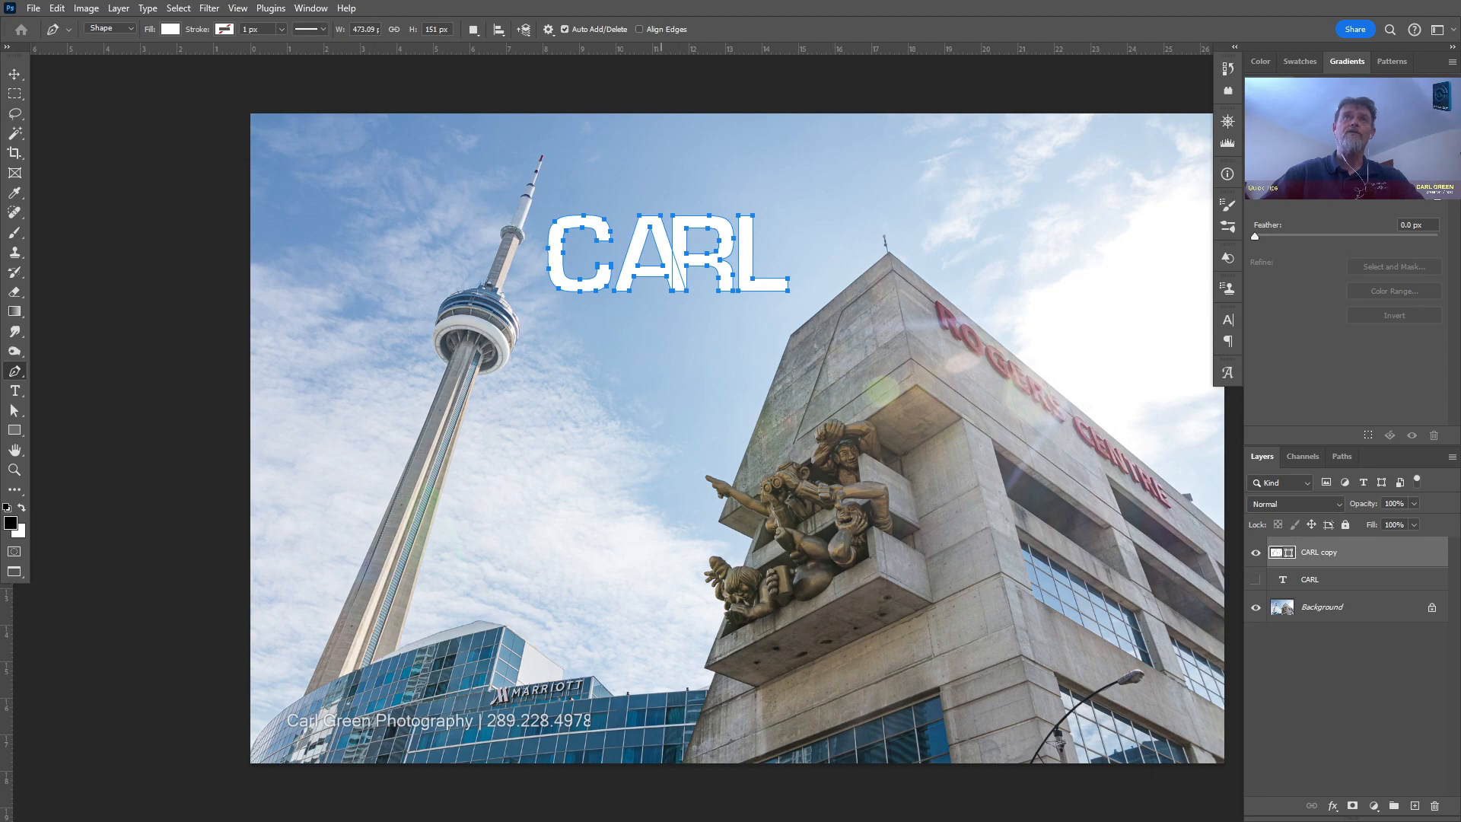
{"action": "scroll", "coordinate": [651, 242], "scroll_direction": "up", "scroll_amount": 7}
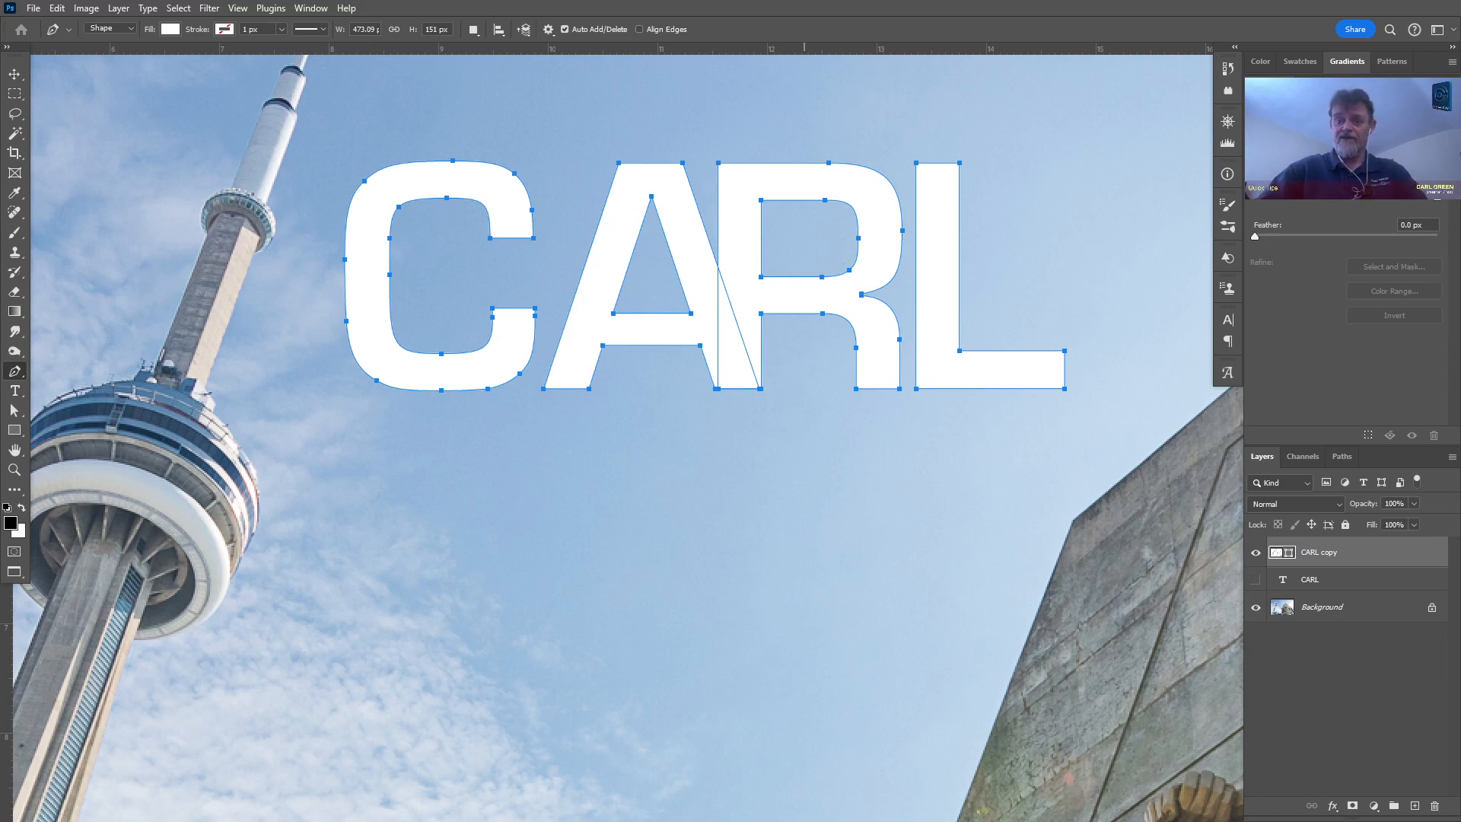
{"action": "left_click", "coordinate": [772, 276]}
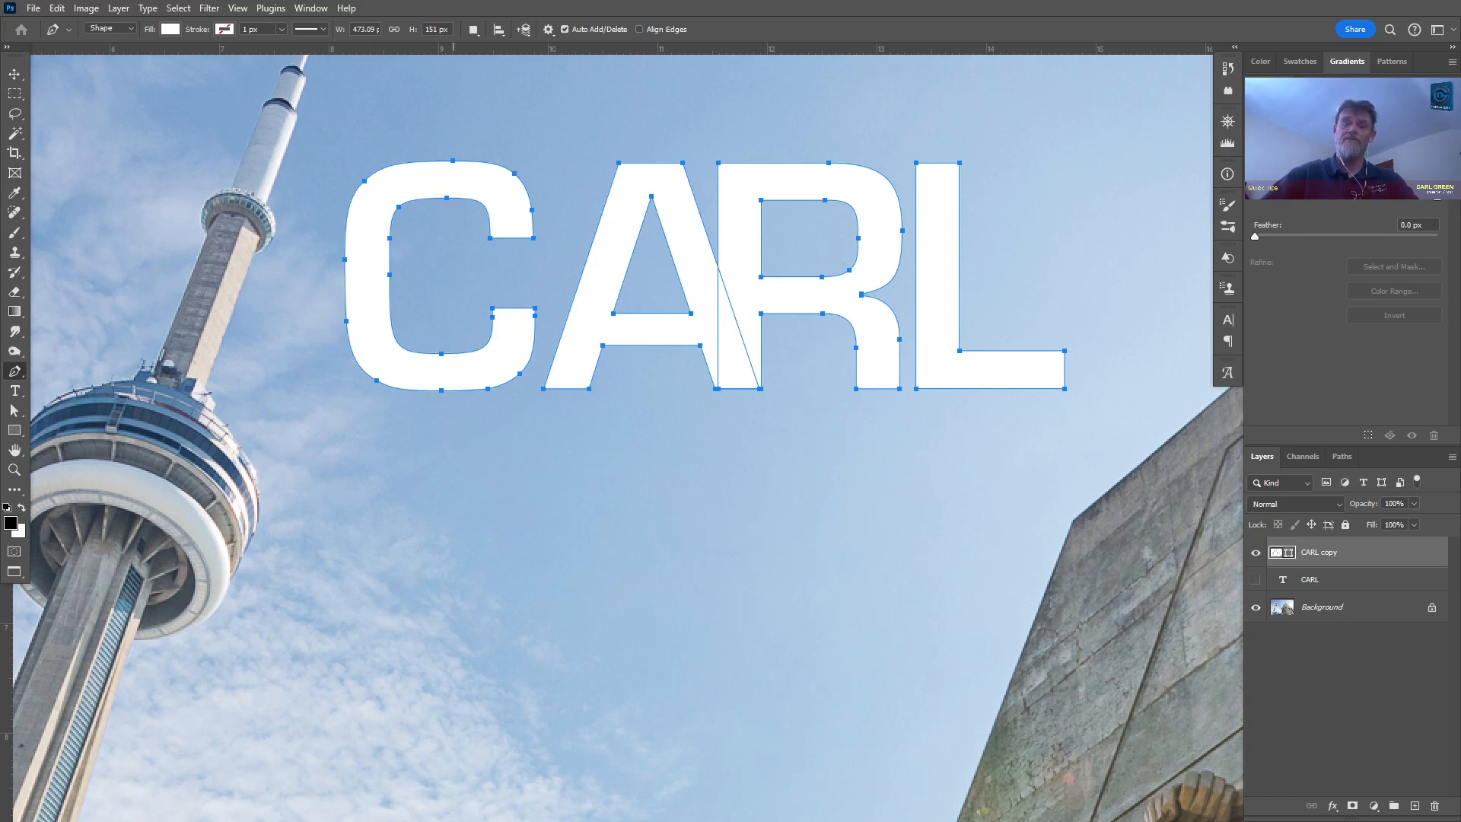
{"action": "key", "text": "Return"}
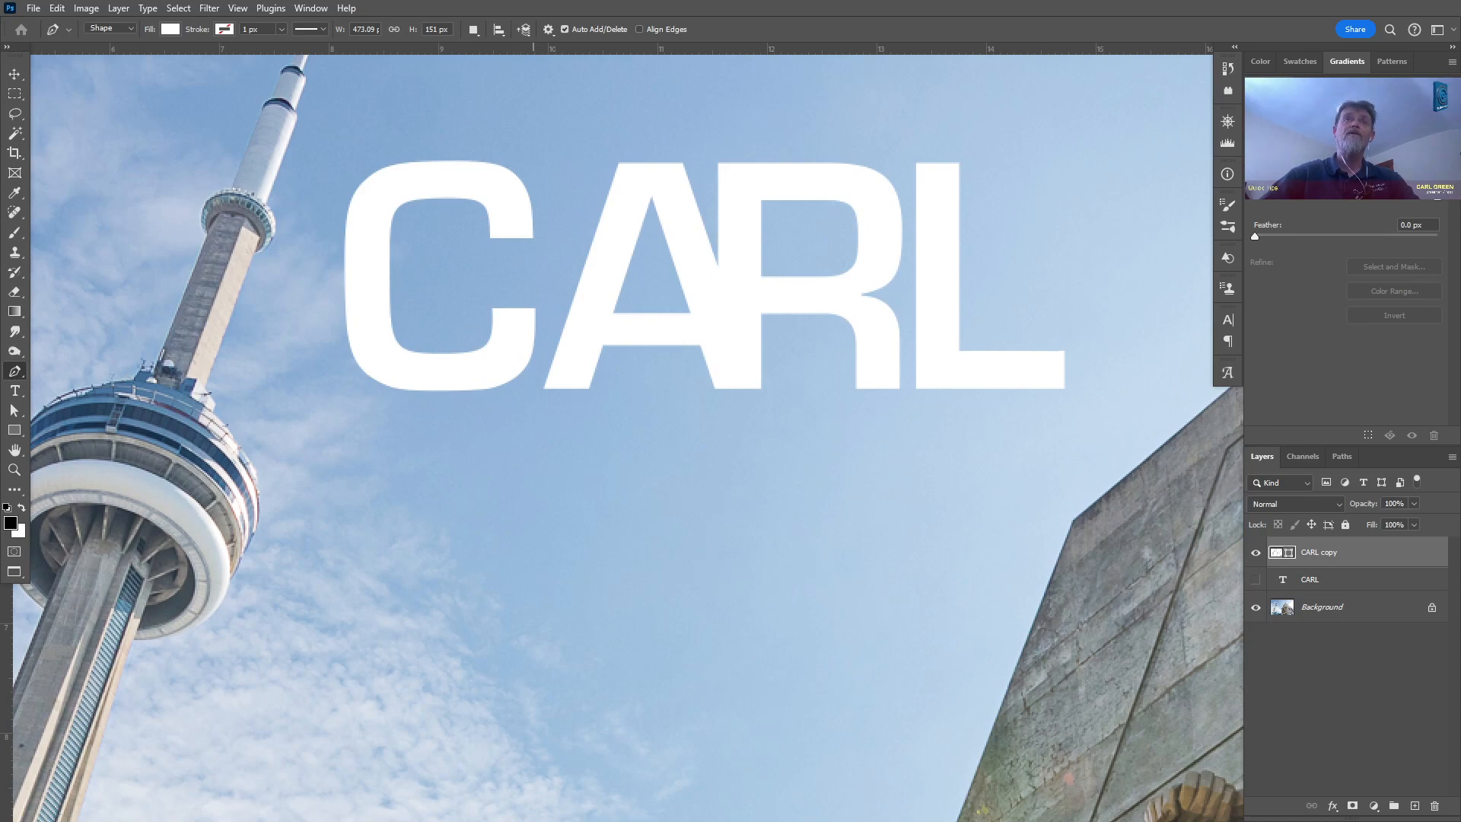
- Practise selecting groups of anchor points on the A, the C, the whole word and the foot of the L
{"action": "left_click_drag", "start_coordinate": [548, 384], "coordinate": [621, 401]}
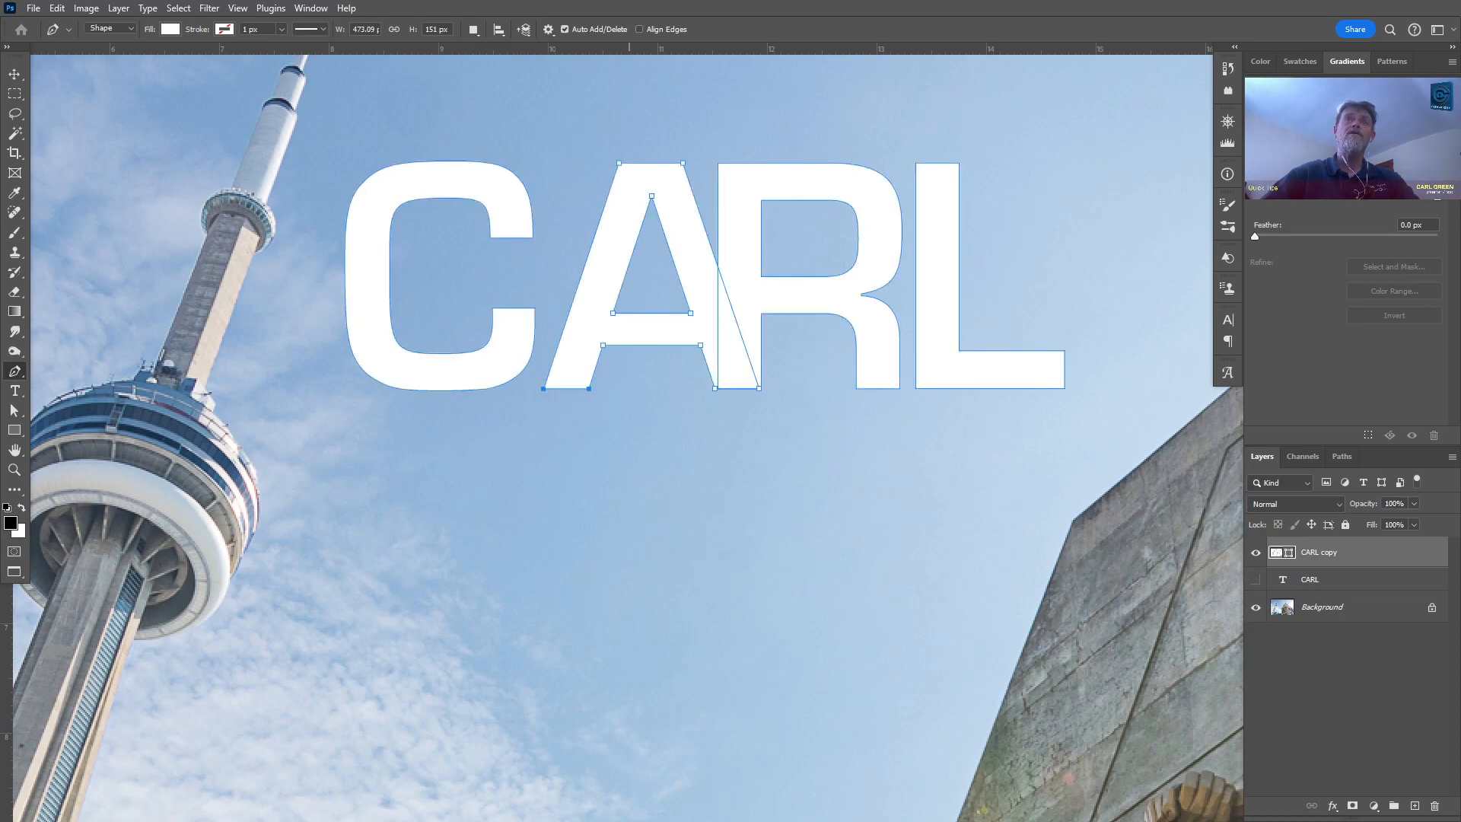
{"action": "left_click_drag", "start_coordinate": [582, 143], "coordinate": [698, 183]}
{"action": "left_click_drag", "start_coordinate": [339, 148], "coordinate": [538, 417]}
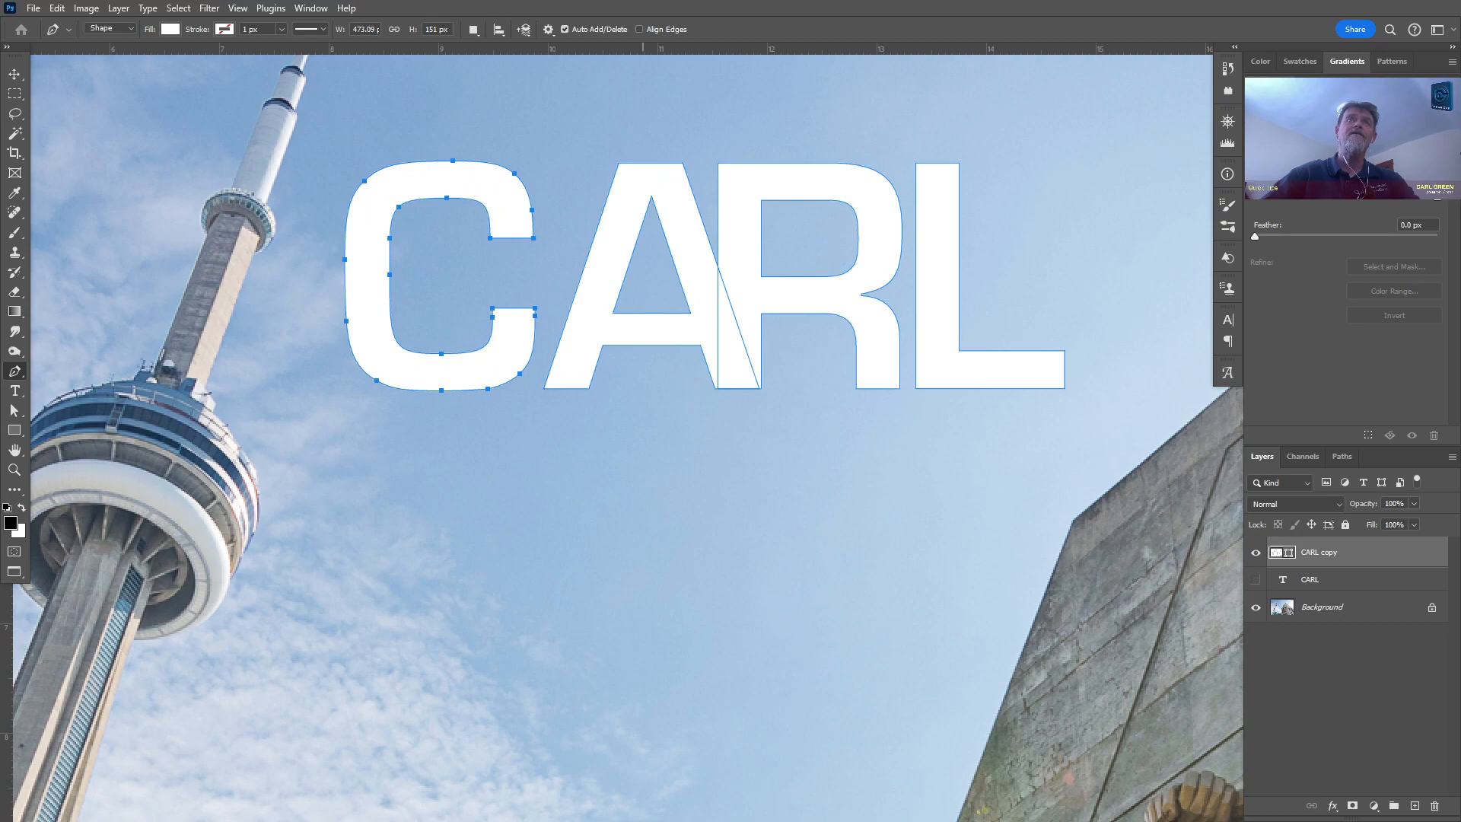
{"action": "left_click_drag", "start_coordinate": [342, 150], "coordinate": [1066, 448]}
{"action": "key", "text": "Return"}
{"action": "left_click_drag", "start_coordinate": [1071, 350], "coordinate": [1072, 399]}
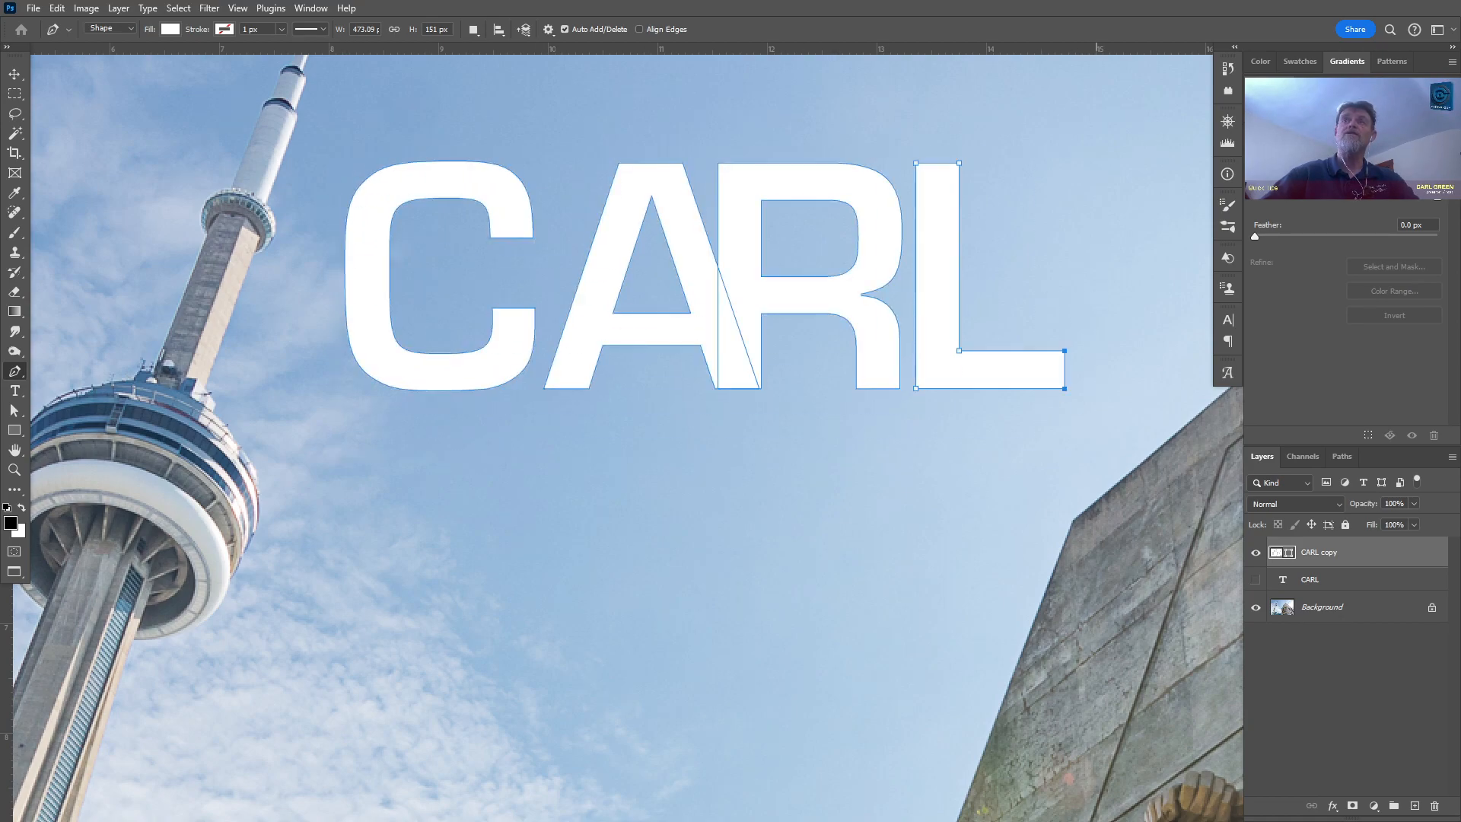
- Extend the left leg of the A diagonally downward along its slant until the shape is about 312 px tall
{"action": "key", "text": "Return"}
{"action": "left_click_drag", "start_coordinate": [537, 384], "coordinate": [506, 635]}
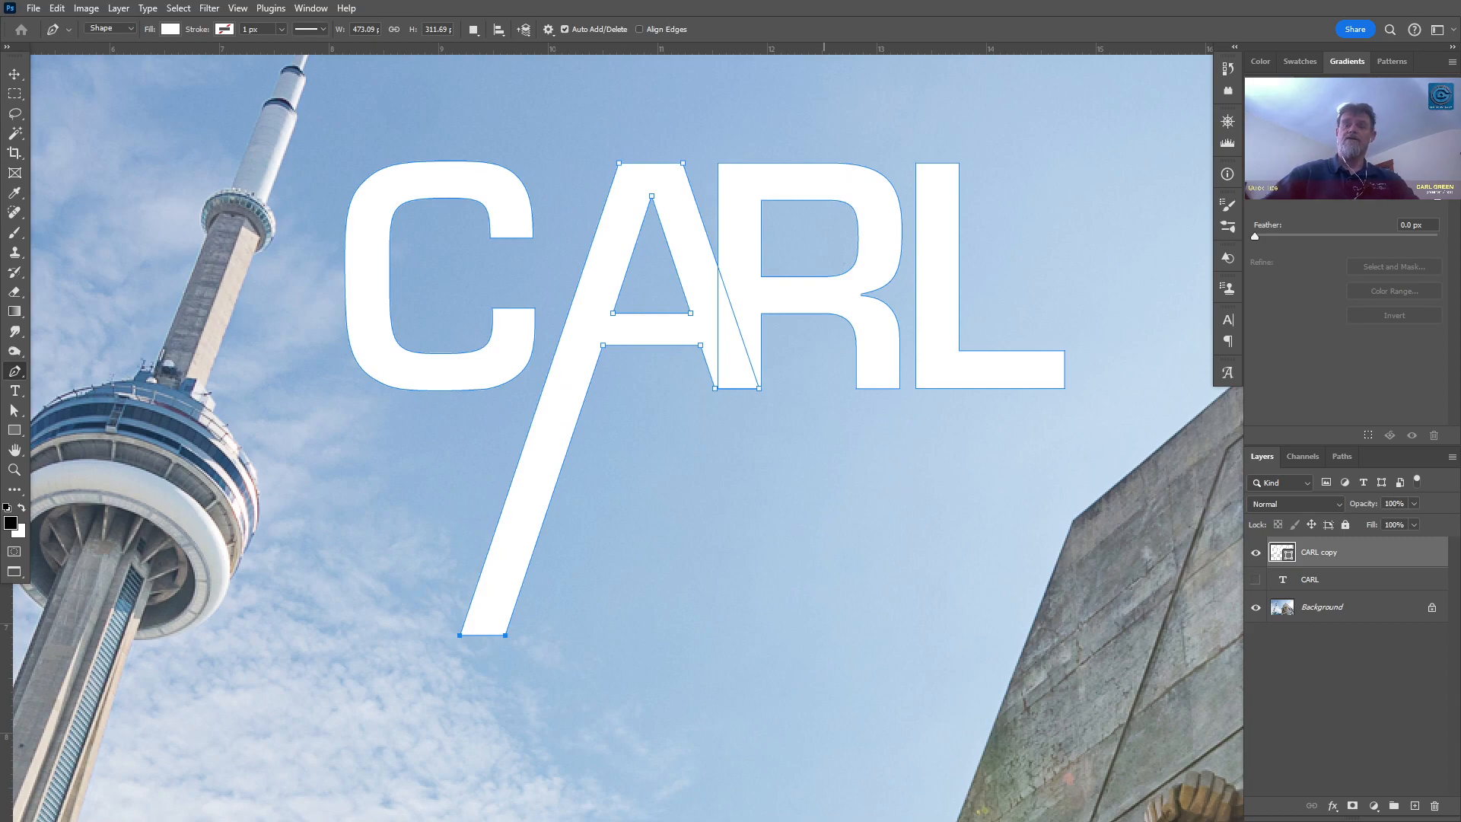
{"action": "left_click_drag", "start_coordinate": [443, 319], "coordinate": [527, 379]}
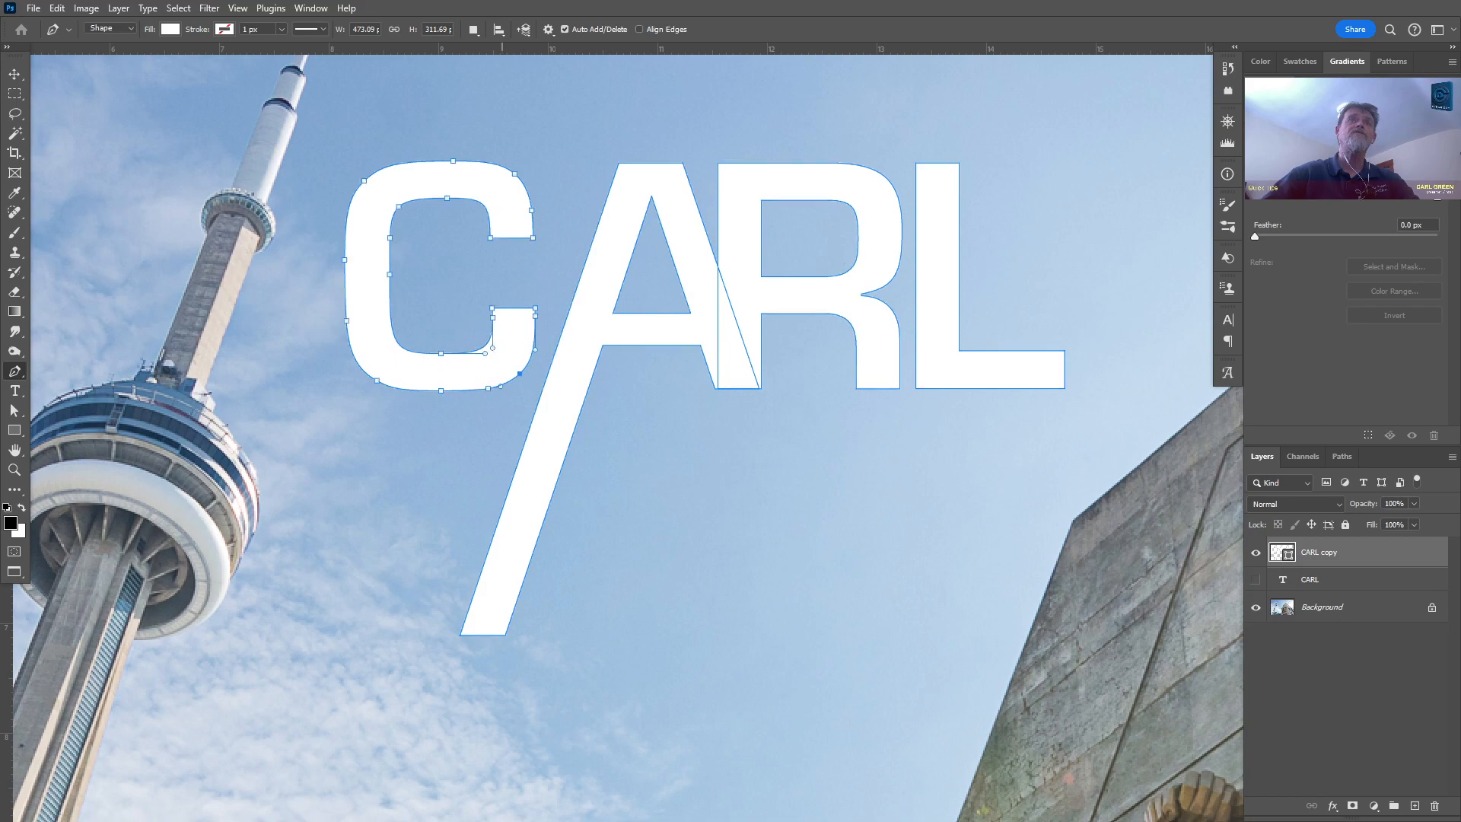
{"action": "mouse_move", "coordinate": [459, 278]}
{"action": "left_mouse_down"}
{"action": "mouse_move", "coordinate": [487, 368]}
{"action": "mouse_move", "coordinate": [541, 389]}
{"action": "left_mouse_up"}
{"action": "left_click_drag", "start_coordinate": [410, 293], "coordinate": [528, 433]}
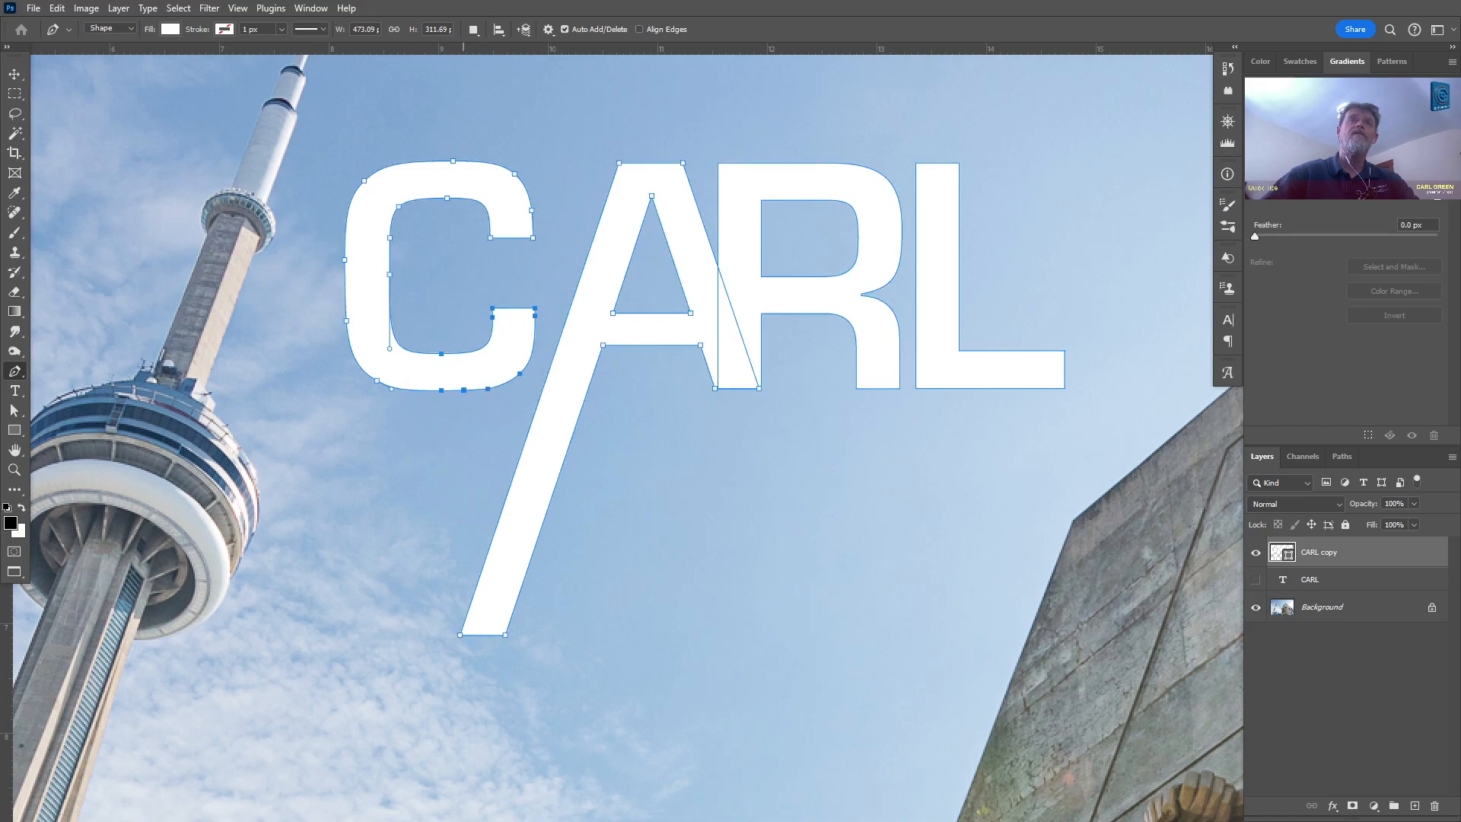
{"action": "left_click_drag", "start_coordinate": [463, 389], "coordinate": [467, 416]}
{"action": "key", "text": "ctrl+z"}
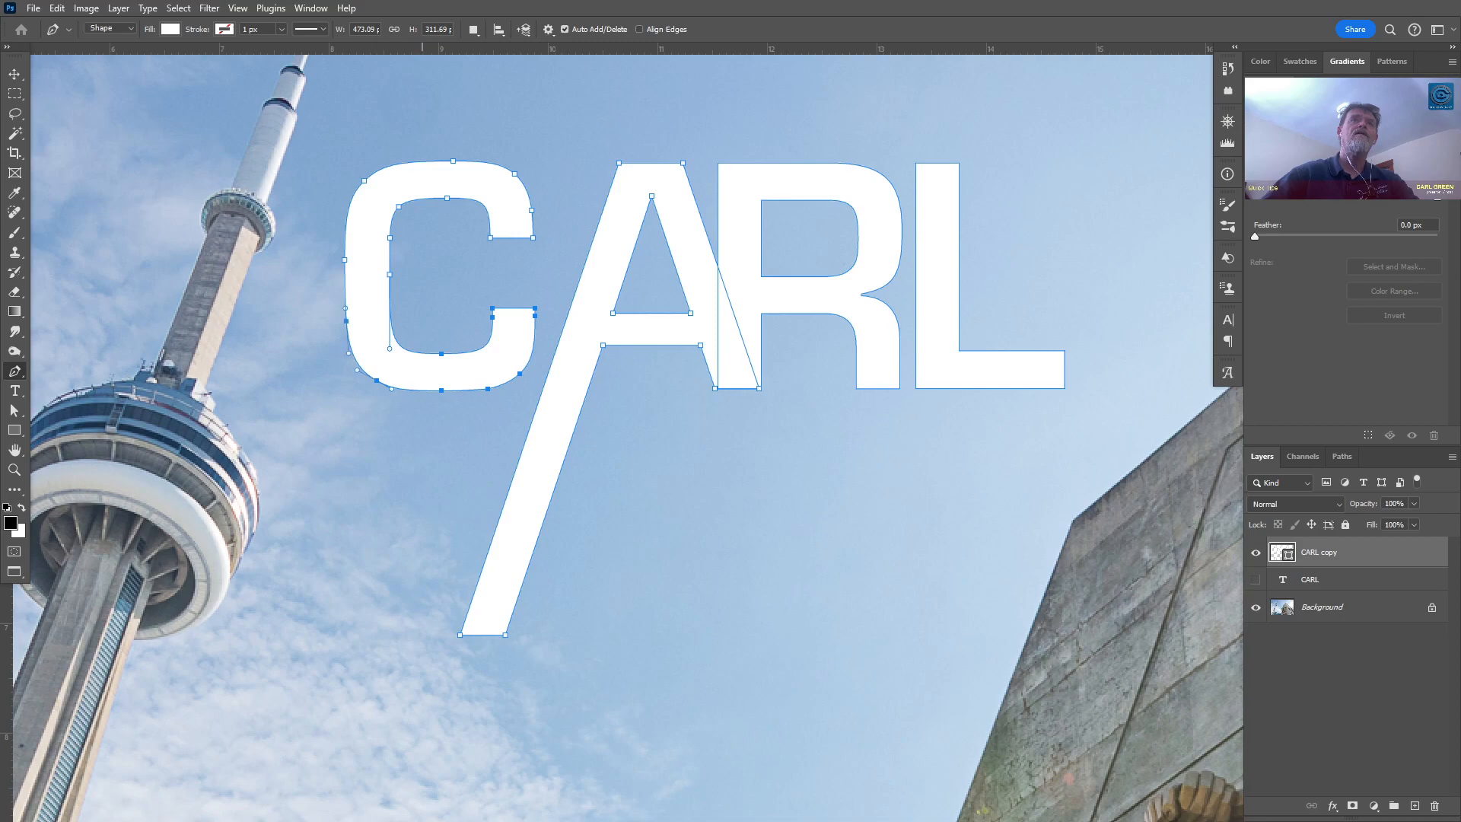
{"action": "key", "text": "Return"}
- Lower the bottom half of the C and stretch its end beneath the other letters past the L, to a shape width of about 525 px
{"action": "left_click_drag", "start_coordinate": [317, 263], "coordinate": [550, 410]}
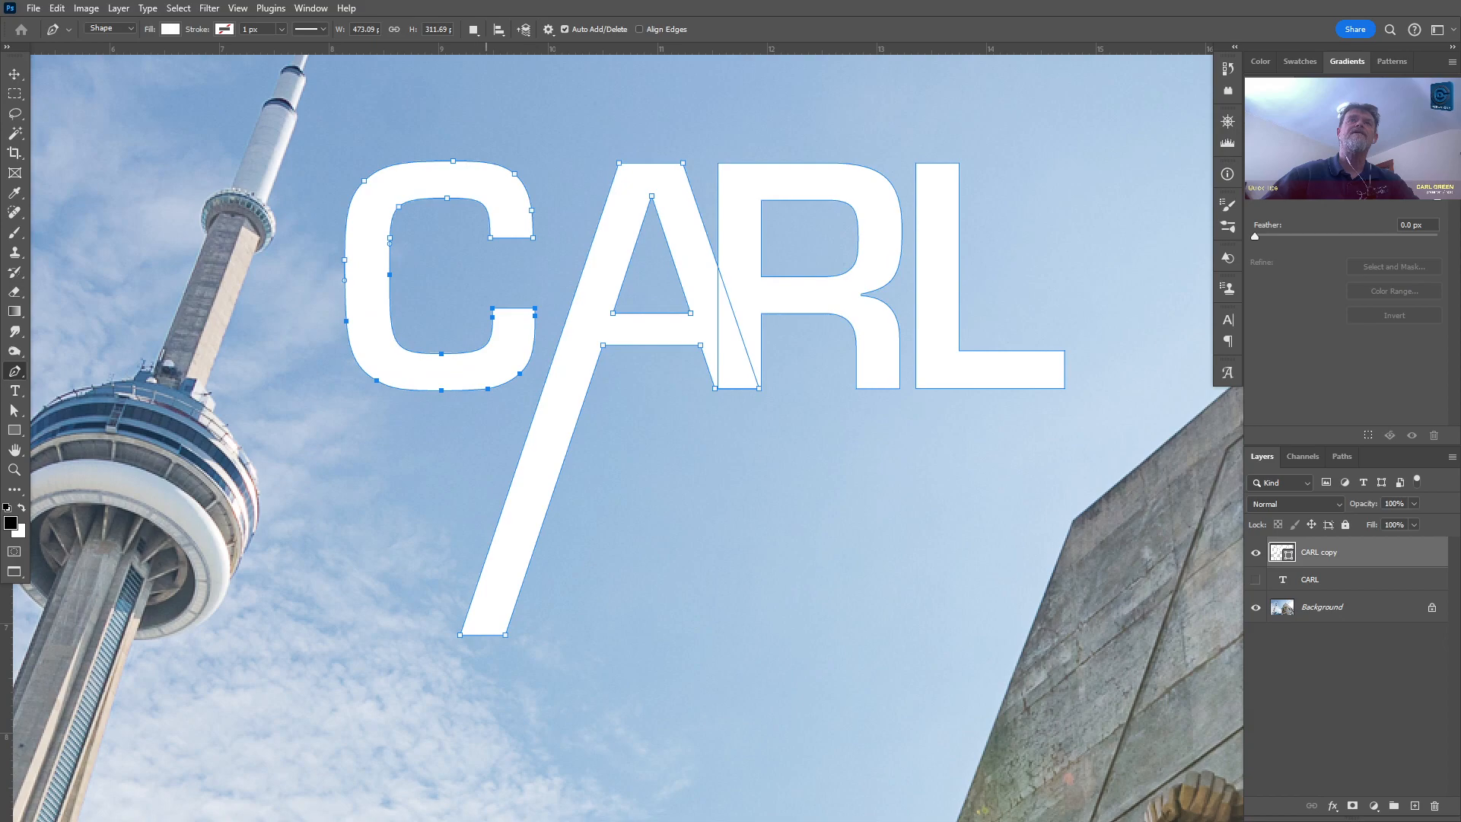
{"action": "left_click_drag", "start_coordinate": [442, 353], "coordinate": [443, 405]}
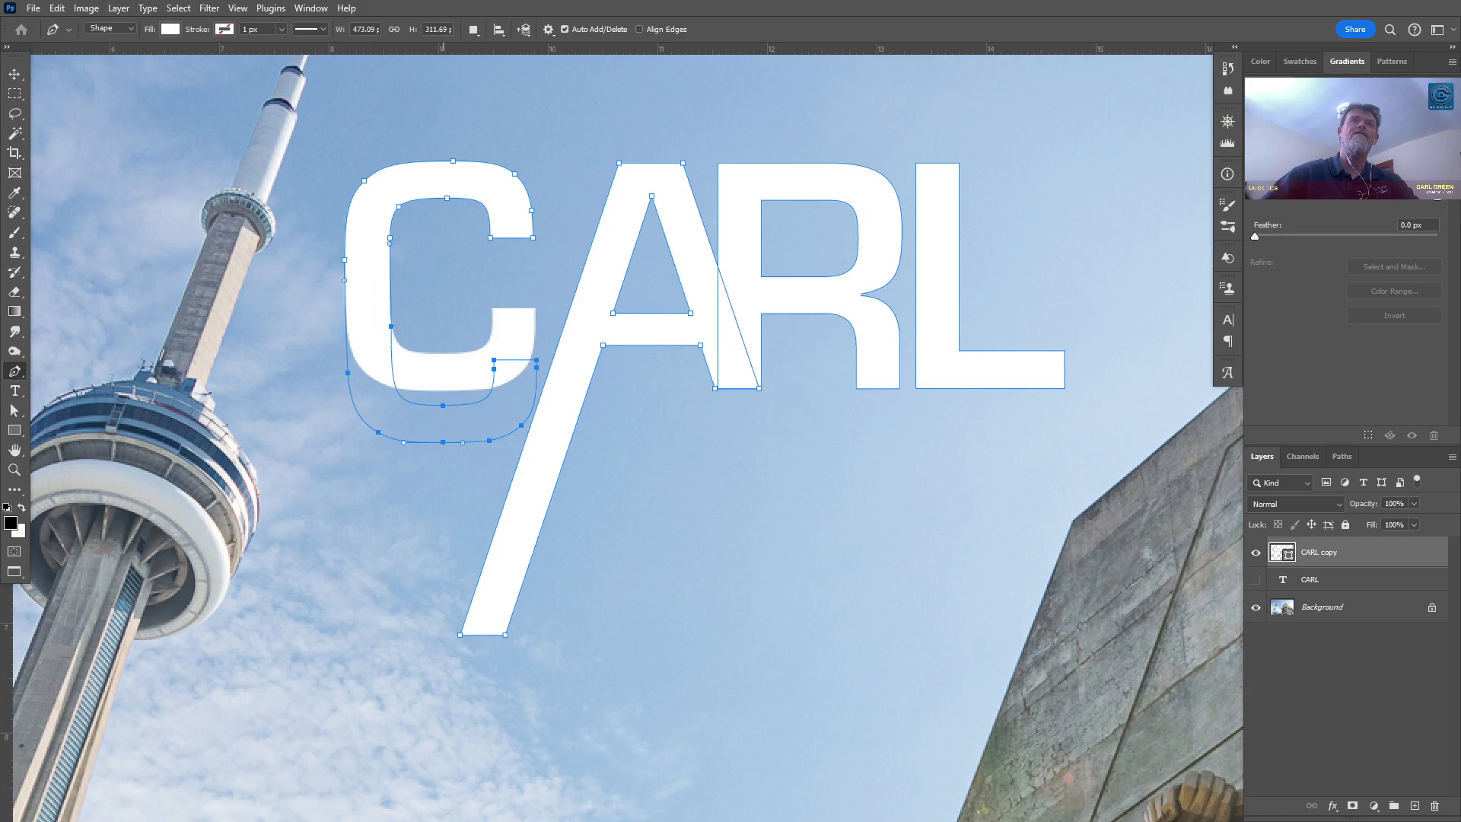
{"action": "left_click_drag", "start_coordinate": [461, 331], "coordinate": [560, 458]}
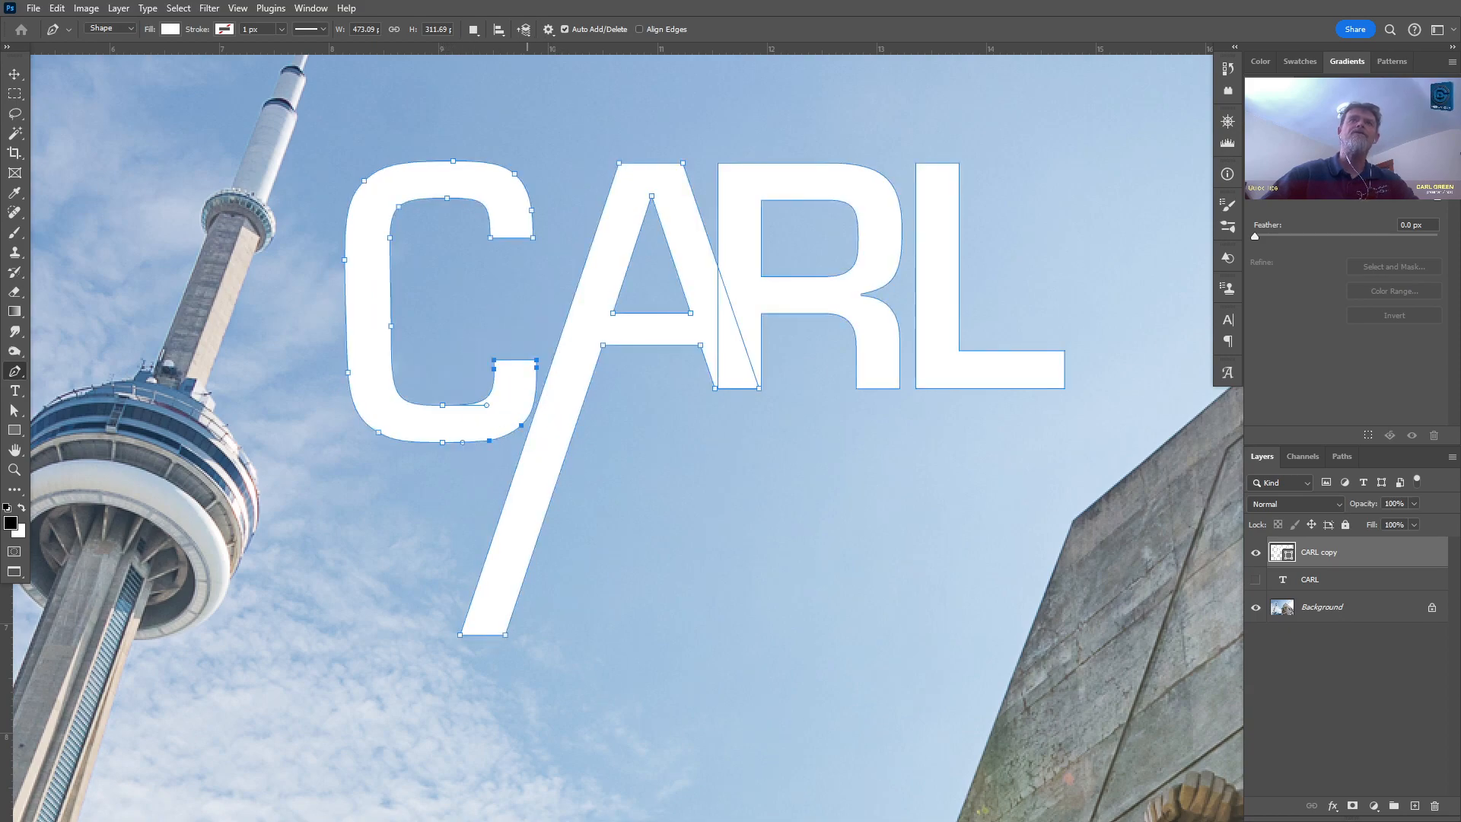
{"action": "left_click_drag", "start_coordinate": [536, 367], "coordinate": [1134, 358]}
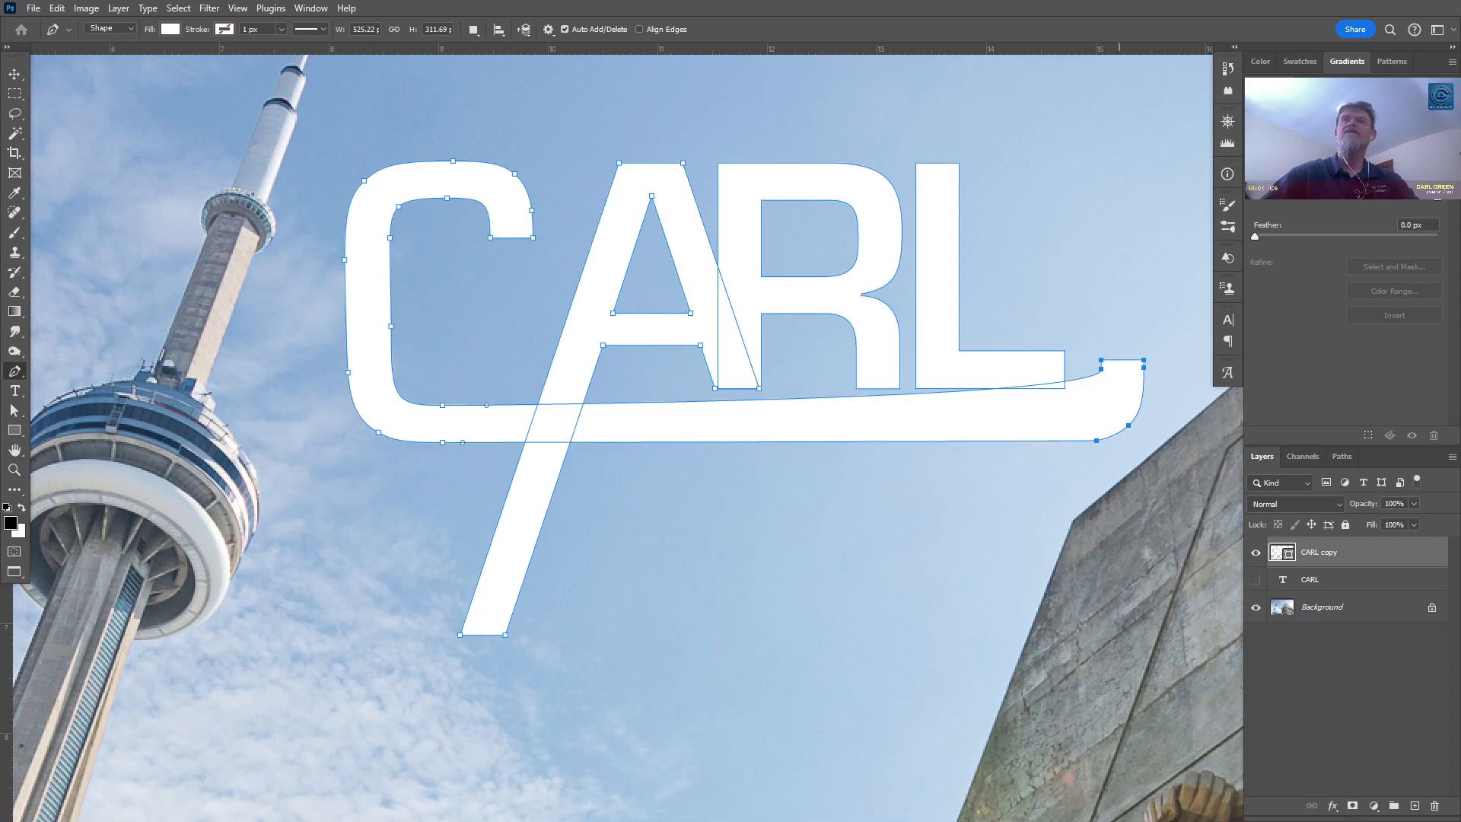
- Lengthen the downward handle of the inner anchor on the C's upturned end to deepen the curve
{"action": "left_click_drag", "start_coordinate": [1114, 404], "coordinate": [899, 404]}
{"action": "scroll", "coordinate": [765, 379], "scroll_direction": "right", "scroll_amount": 1}
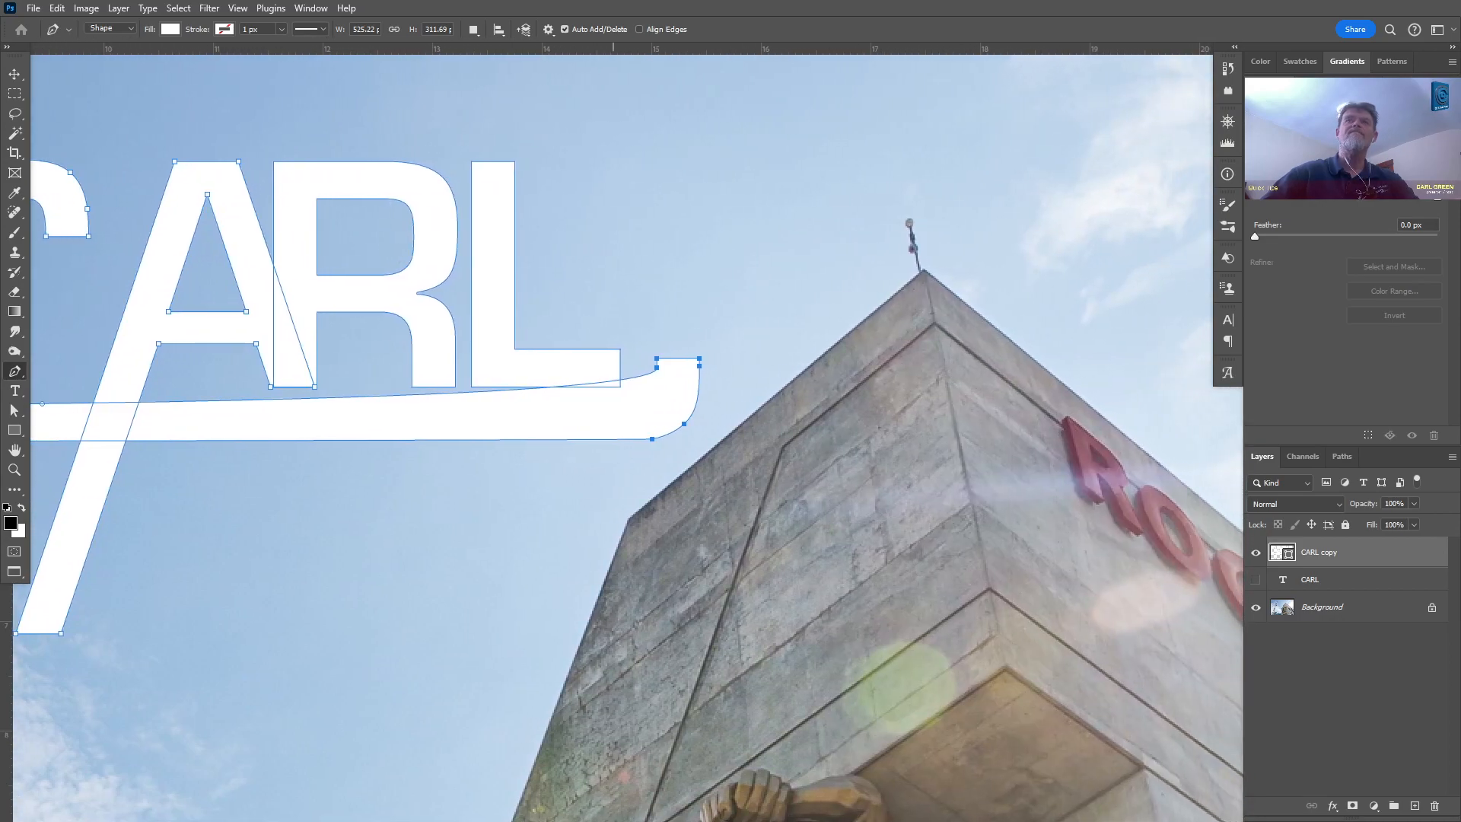
{"action": "scroll", "coordinate": [689, 379], "scroll_direction": "up", "scroll_amount": 1}
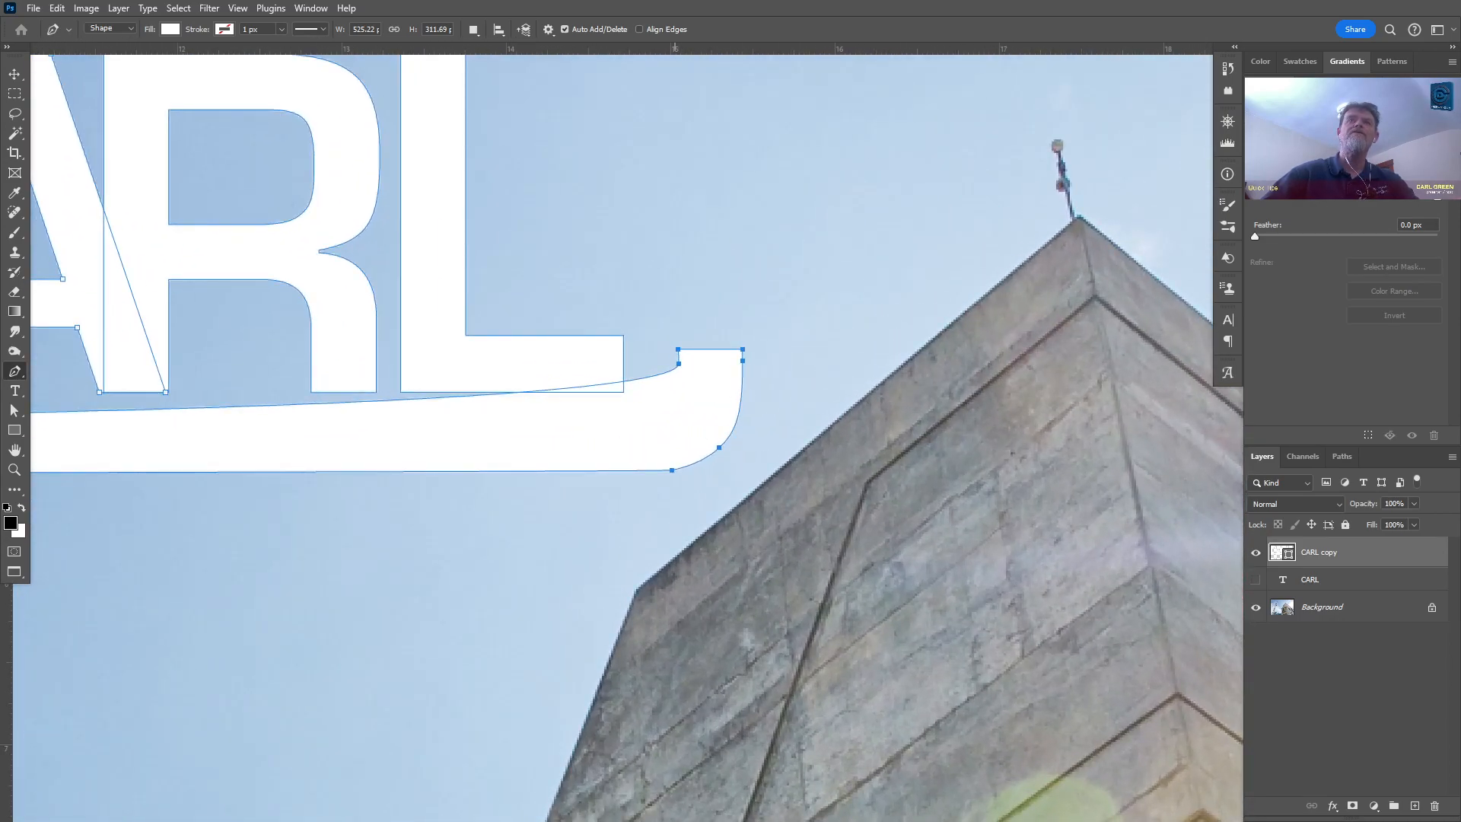
{"action": "left_click", "coordinate": [679, 364], "text": "ctrl"}
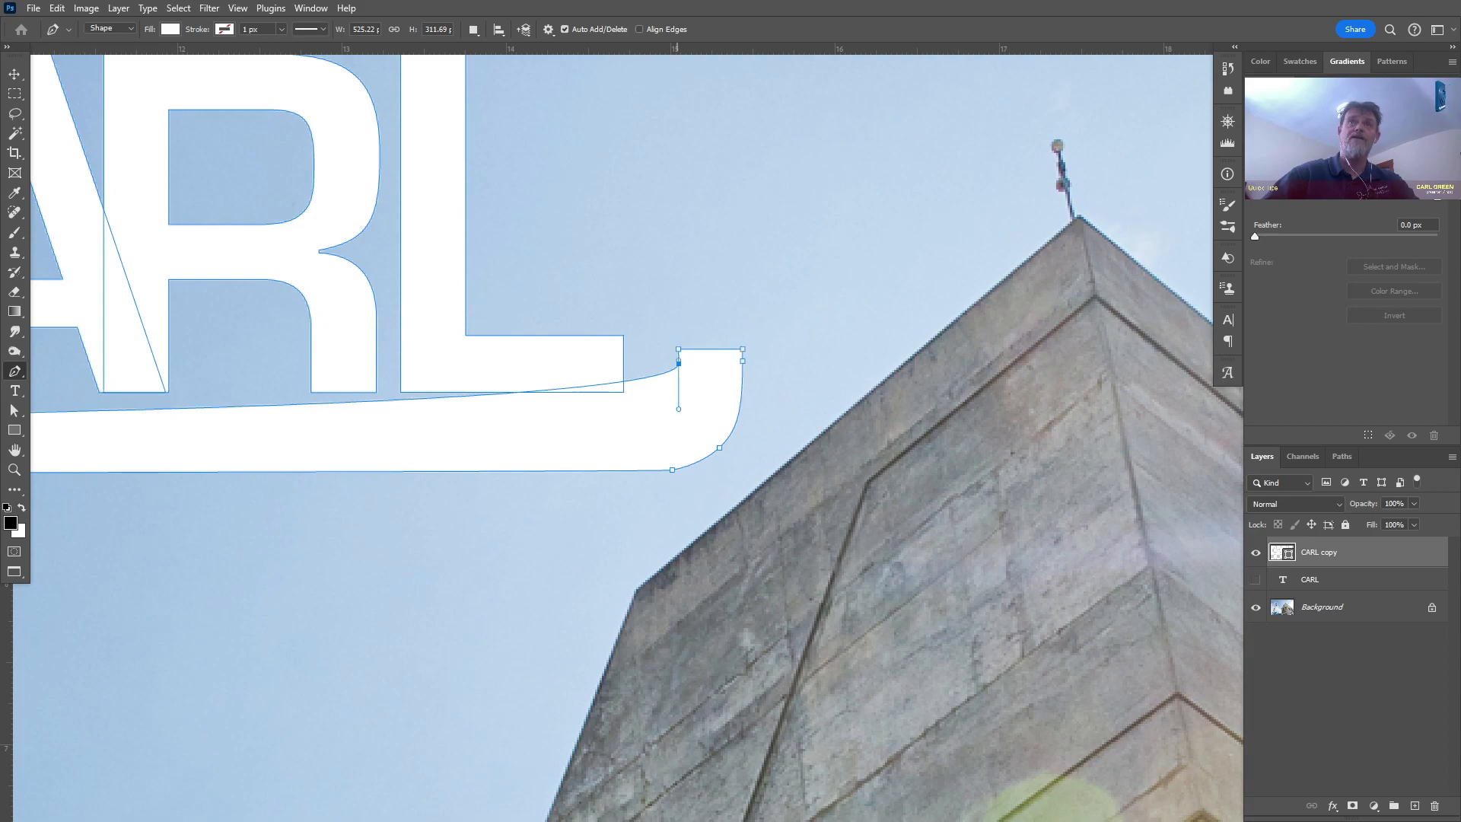
{"action": "left_click_drag", "start_coordinate": [679, 408], "coordinate": [679, 527]}
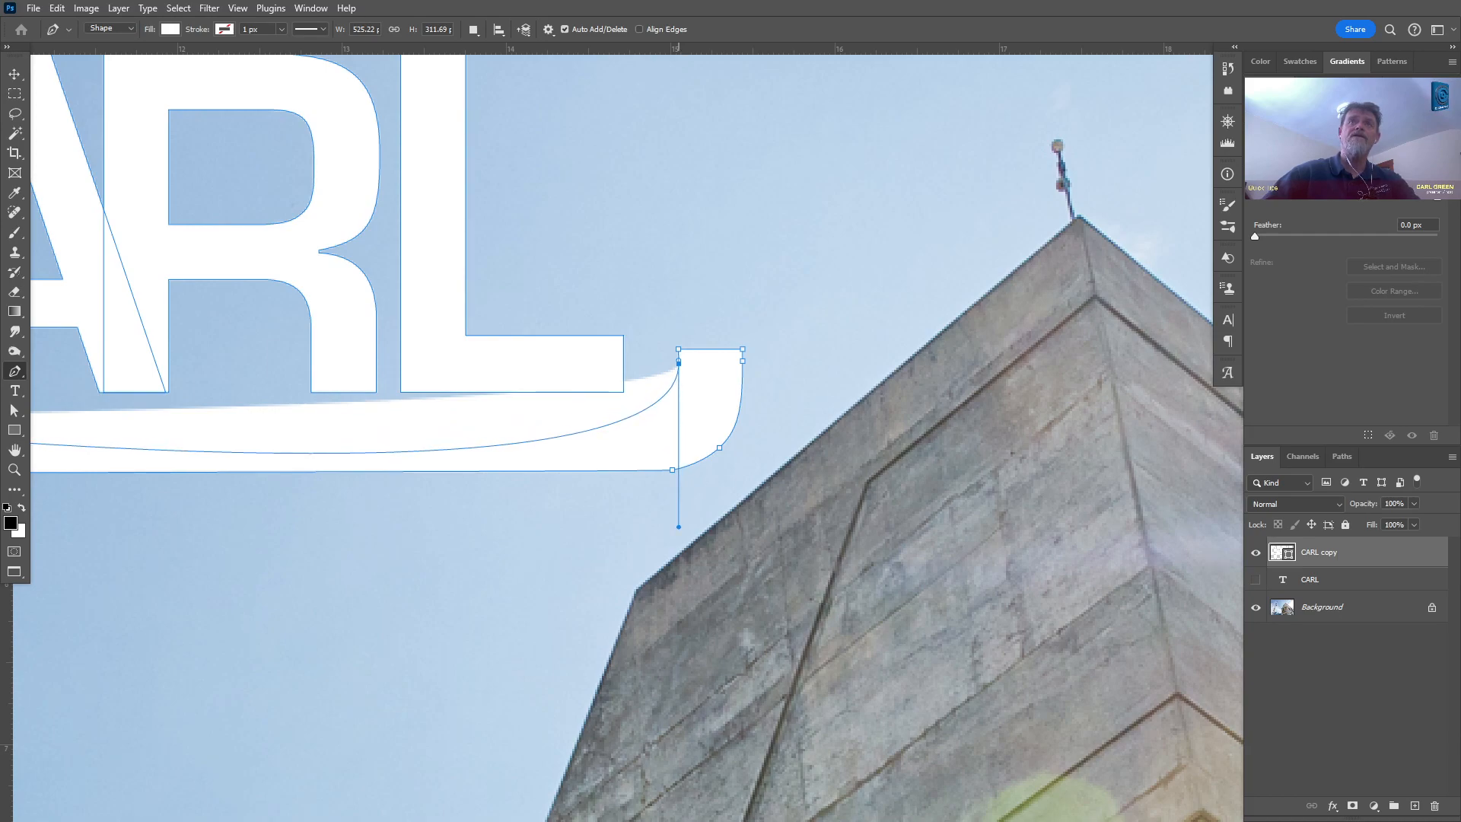
{"action": "mouse_move", "coordinate": [678, 527]}
{"action": "left_mouse_down"}
{"action": "mouse_move", "coordinate": [678, 199]}
{"action": "mouse_move", "coordinate": [581, 489]}
{"action": "mouse_move", "coordinate": [678, 526]}
{"action": "left_mouse_up"}
- Move the inner anchor of the C's upturned end downward to lengthen the end's straight inner edge
{"action": "left_click_drag", "start_coordinate": [670, 347], "coordinate": [766, 347]}
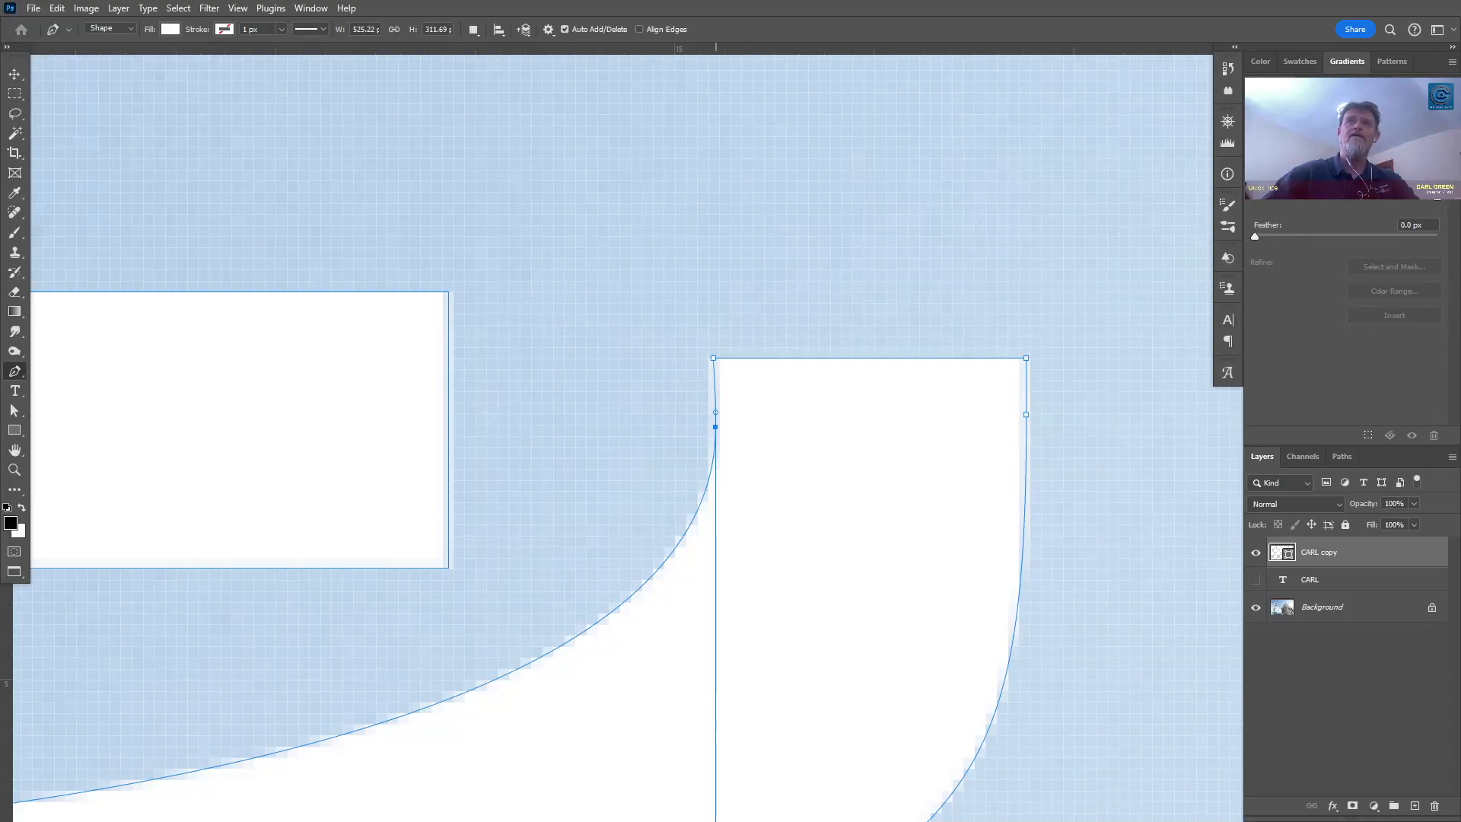
{"action": "left_click_drag", "start_coordinate": [715, 427], "coordinate": [719, 580]}
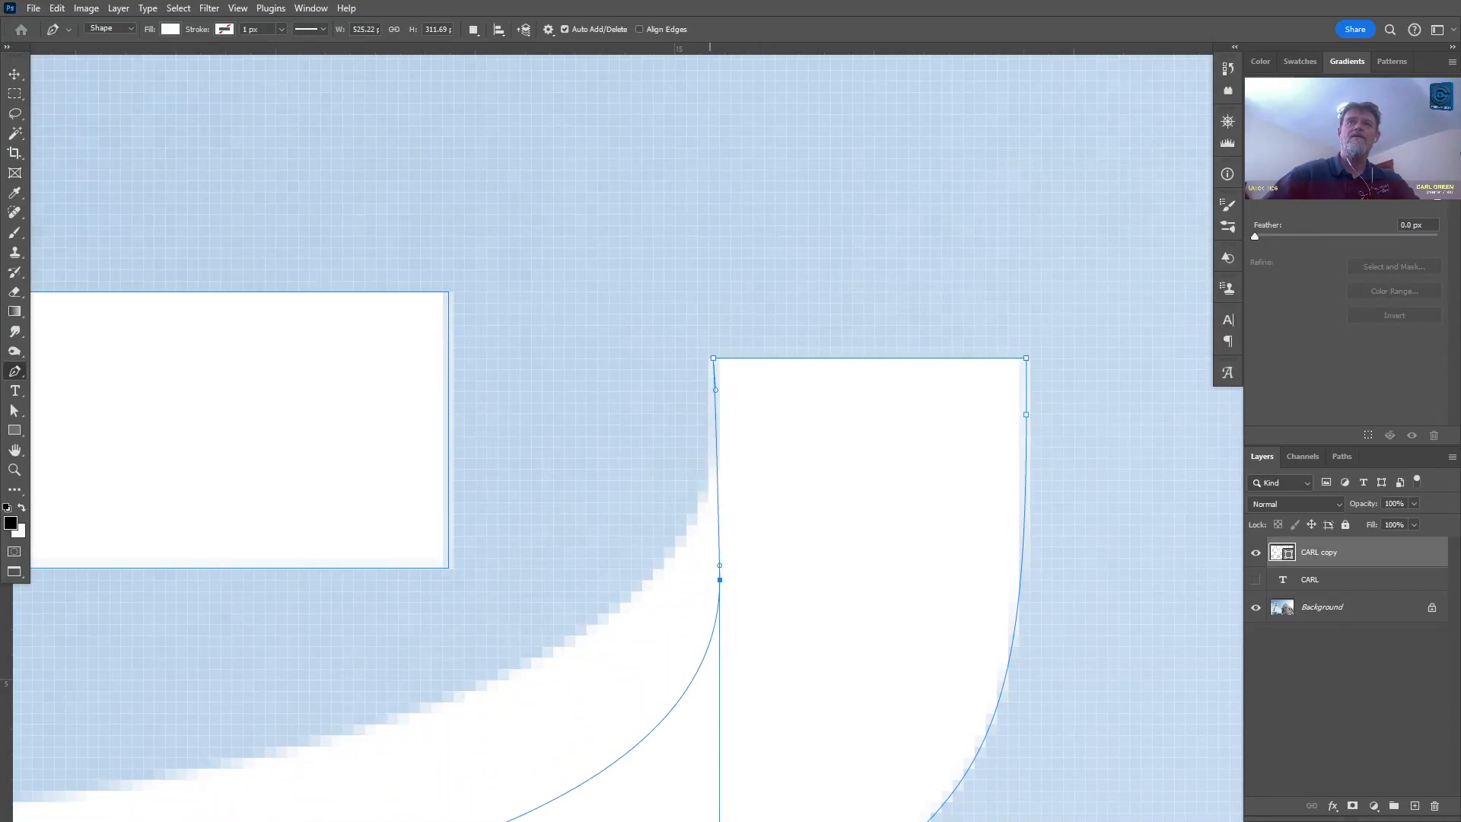
{"action": "scroll", "coordinate": [670, 610], "scroll_direction": "down", "scroll_amount": 5}
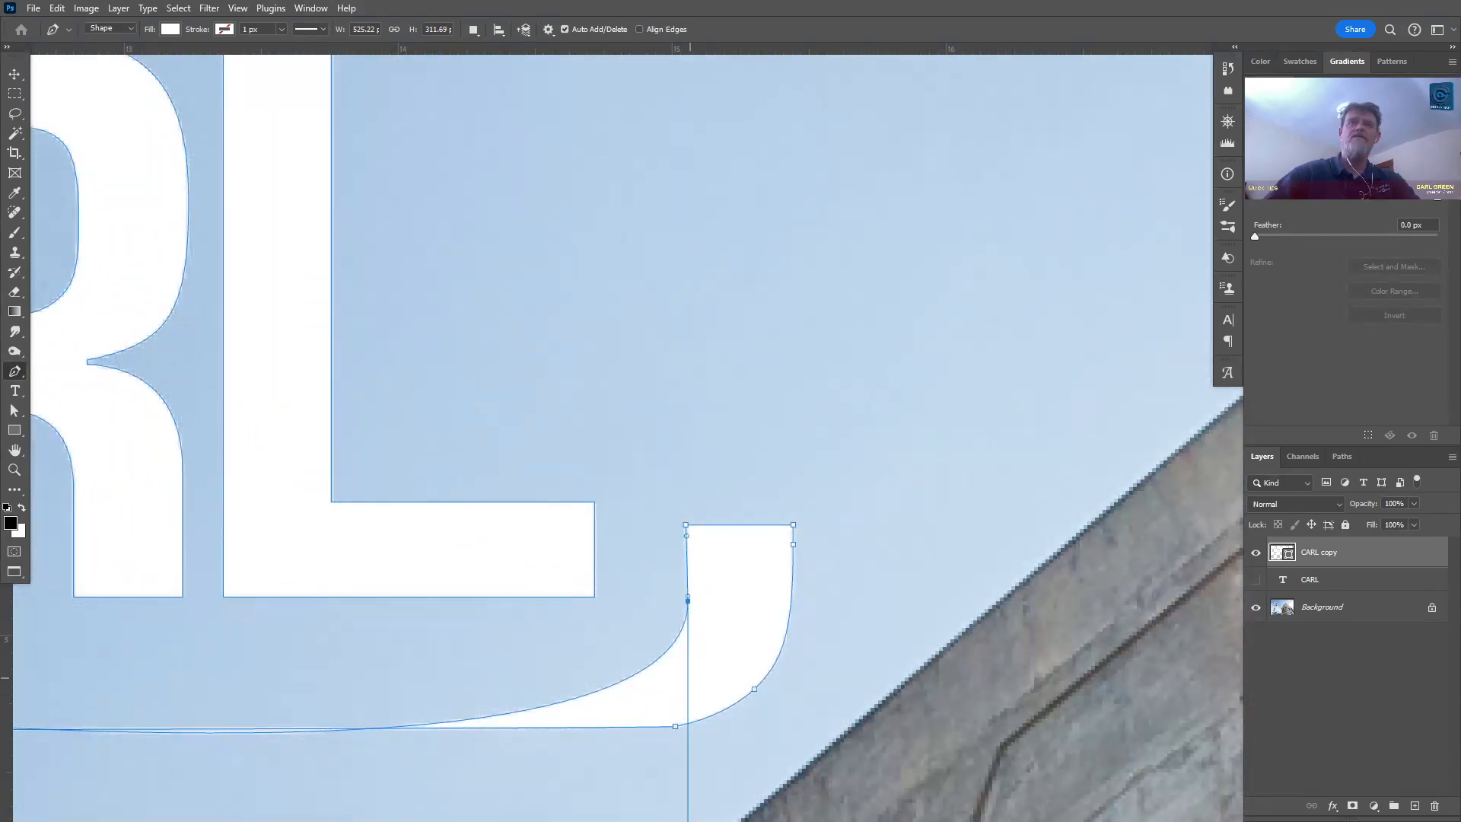
{"action": "scroll", "coordinate": [678, 678], "scroll_direction": "up", "scroll_amount": 4}
{"action": "scroll", "coordinate": [677, 679], "scroll_direction": "down", "scroll_amount": 1}
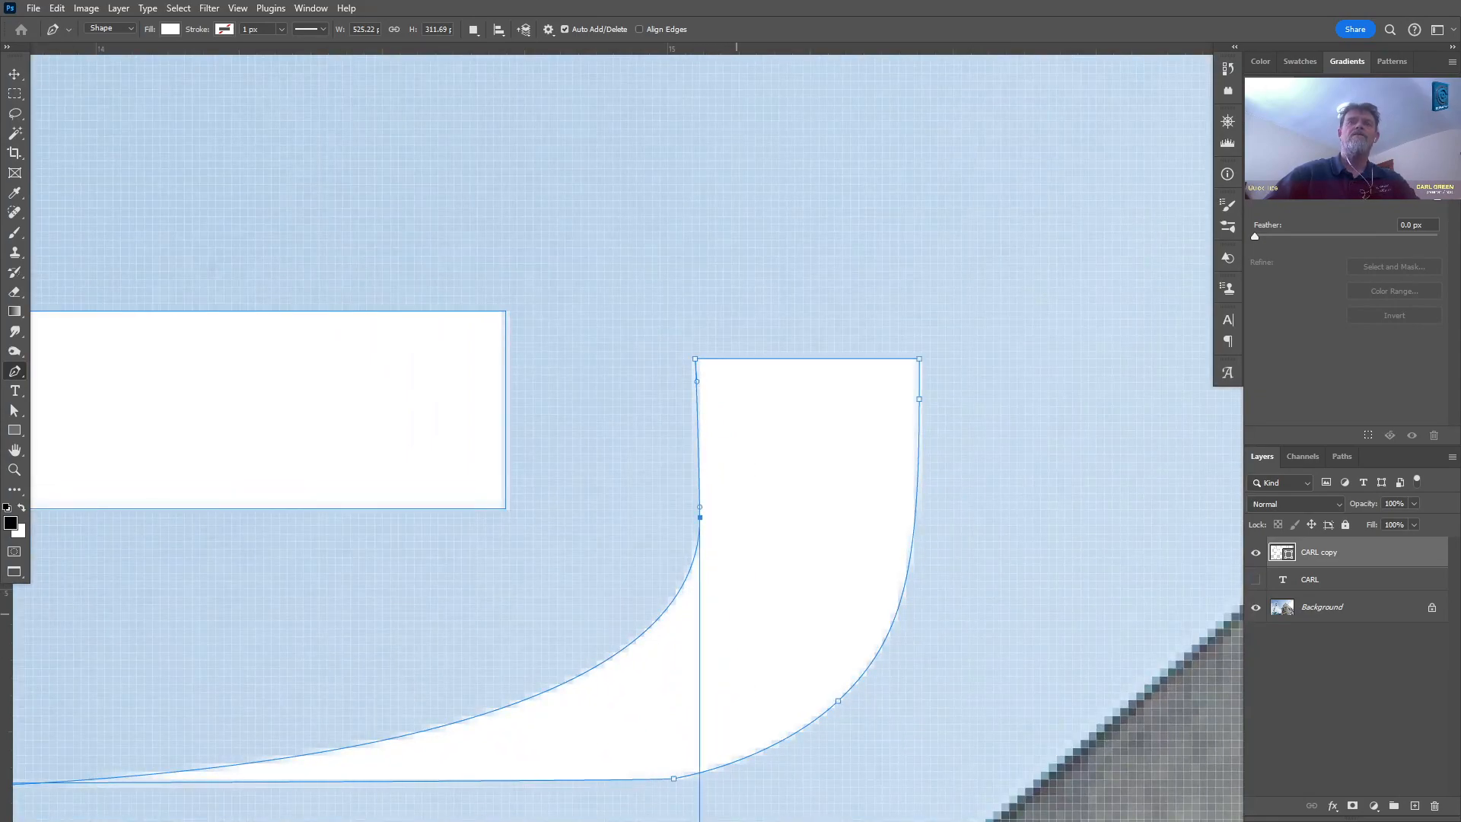
- Shorten the downward handle of that inner anchor so the C's underline stroke keeps an even thickness beneath the letters
{"action": "scroll", "coordinate": [736, 613], "scroll_direction": "down", "scroll_amount": 3}
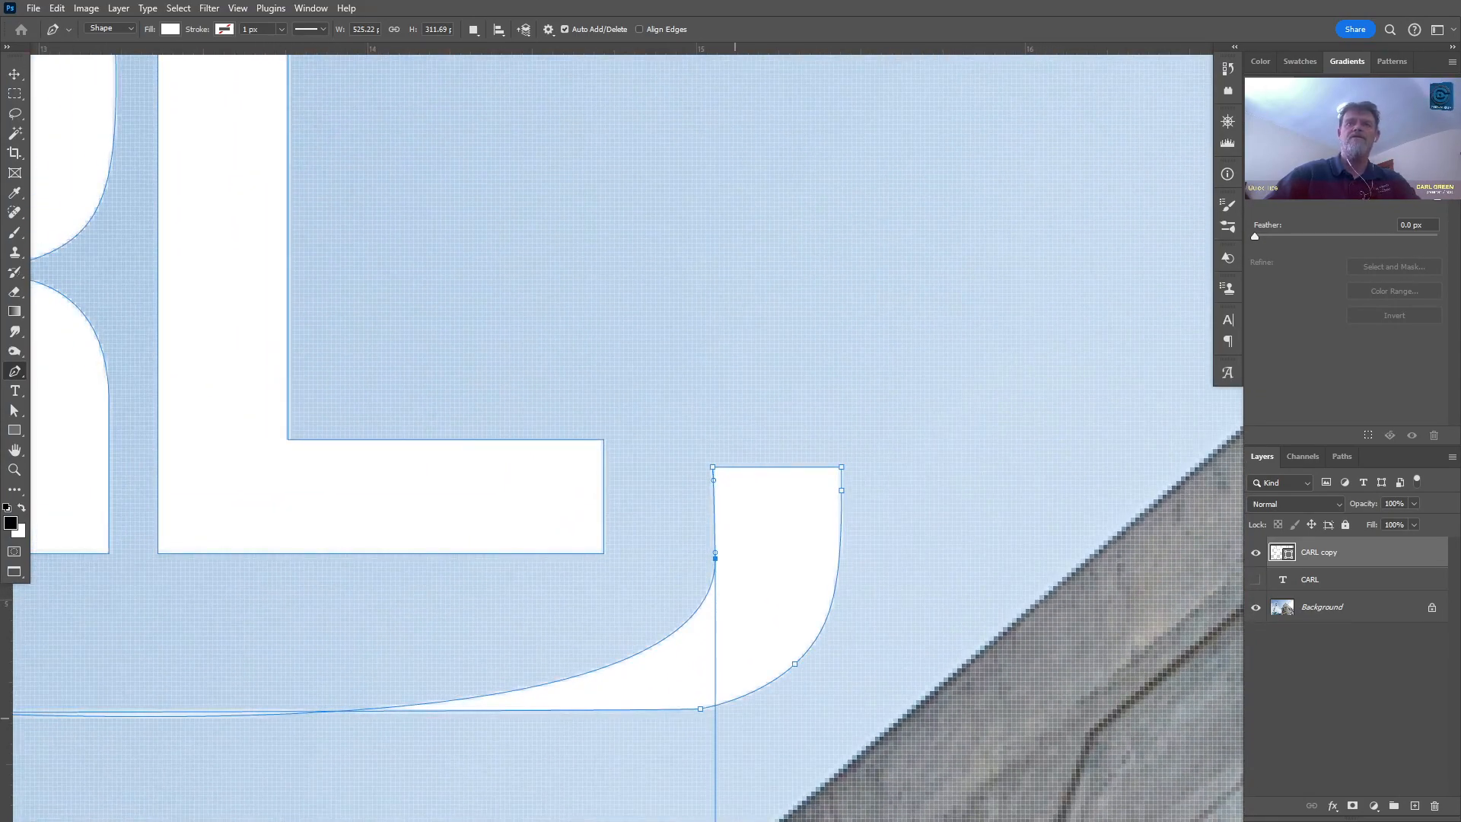
{"action": "scroll", "coordinate": [736, 614], "scroll_direction": "down", "scroll_amount": 4}
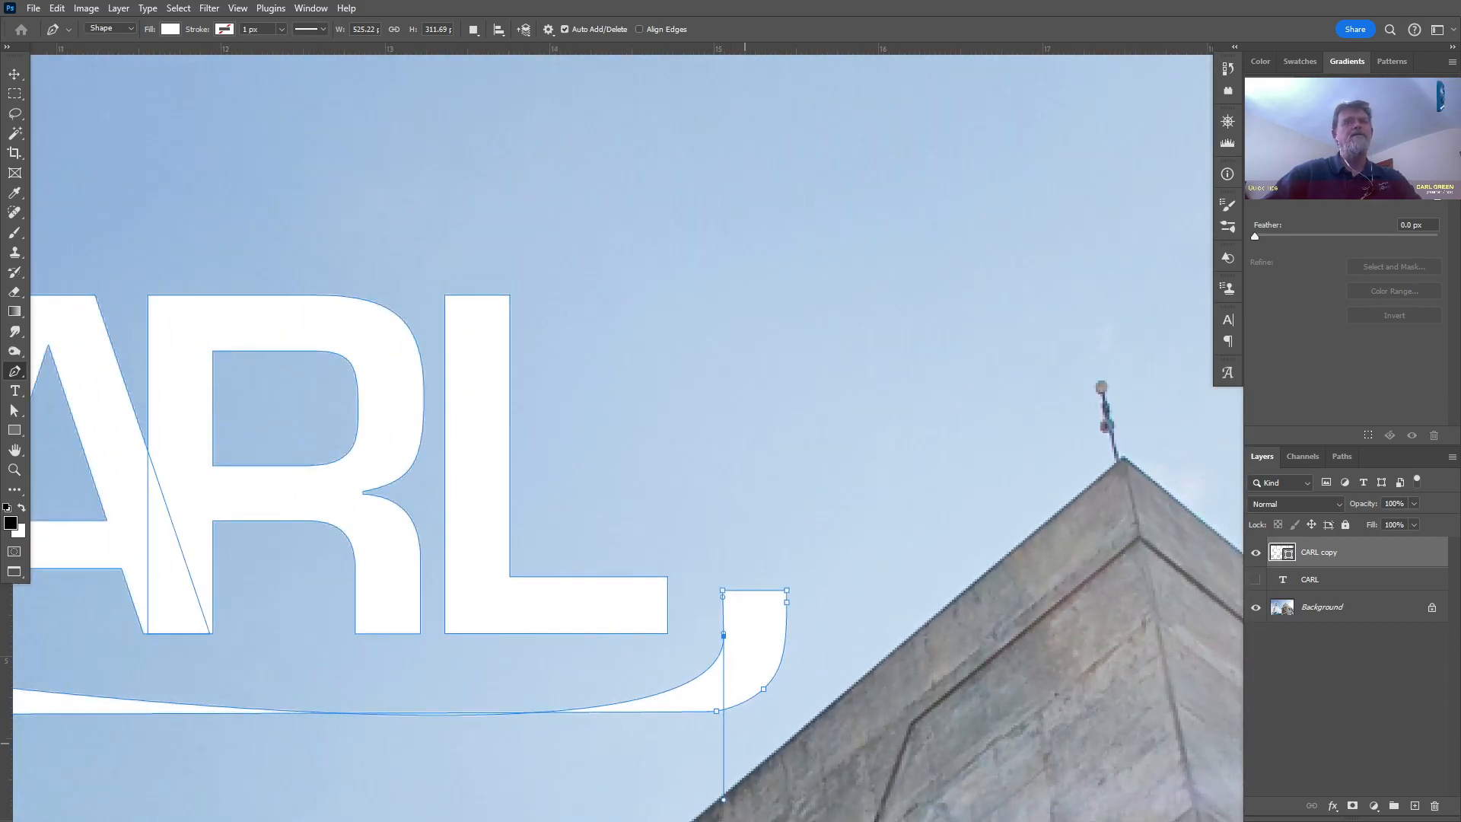
{"action": "scroll", "coordinate": [744, 631], "scroll_direction": "down", "scroll_amount": 2}
{"action": "left_click_drag", "start_coordinate": [731, 780], "coordinate": [731, 700]}
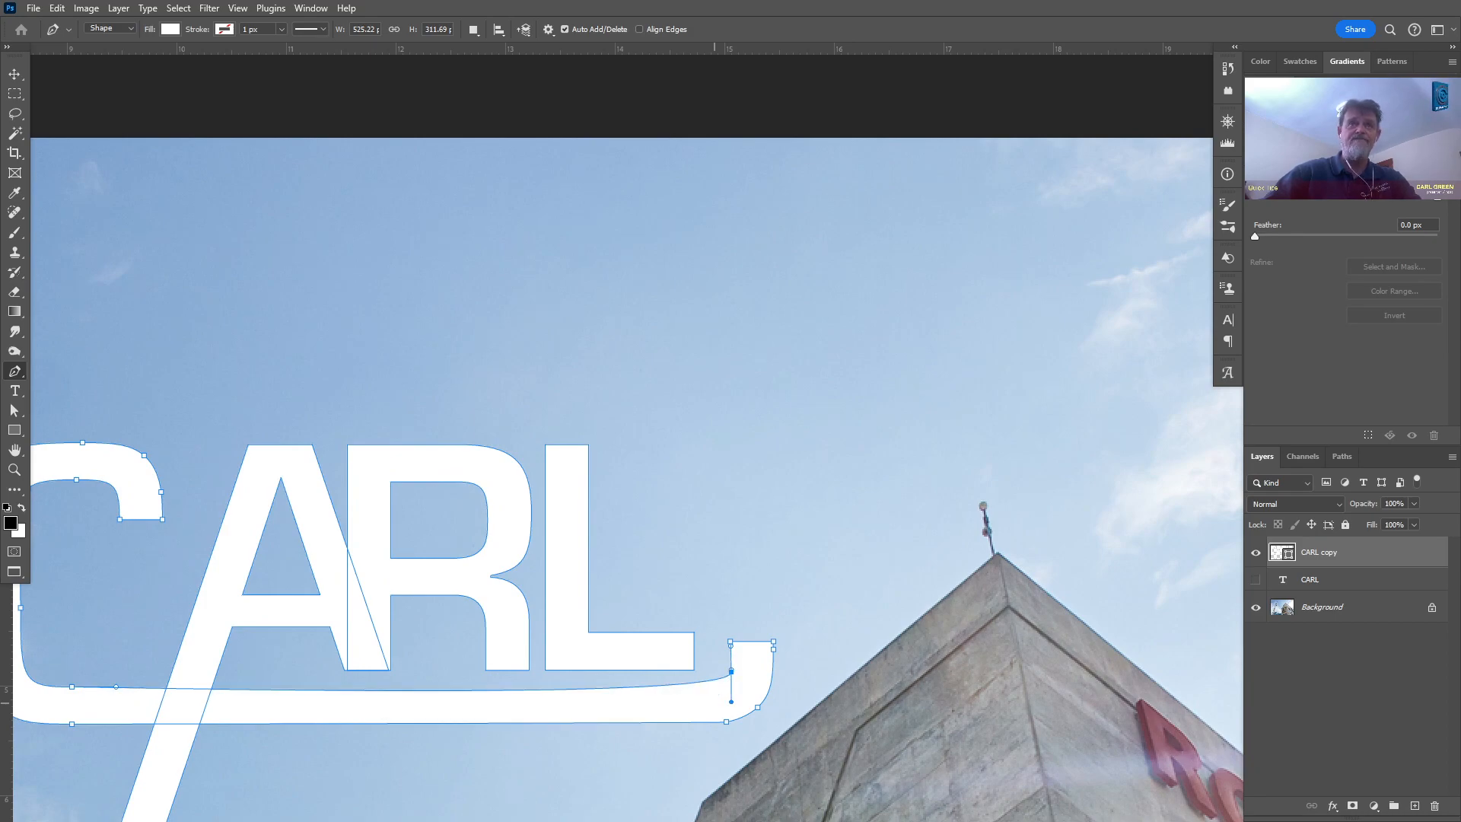
- Move the whole wordmark shape slightly down and to the left in the sky with the Move tool
{"action": "key", "text": "v"}
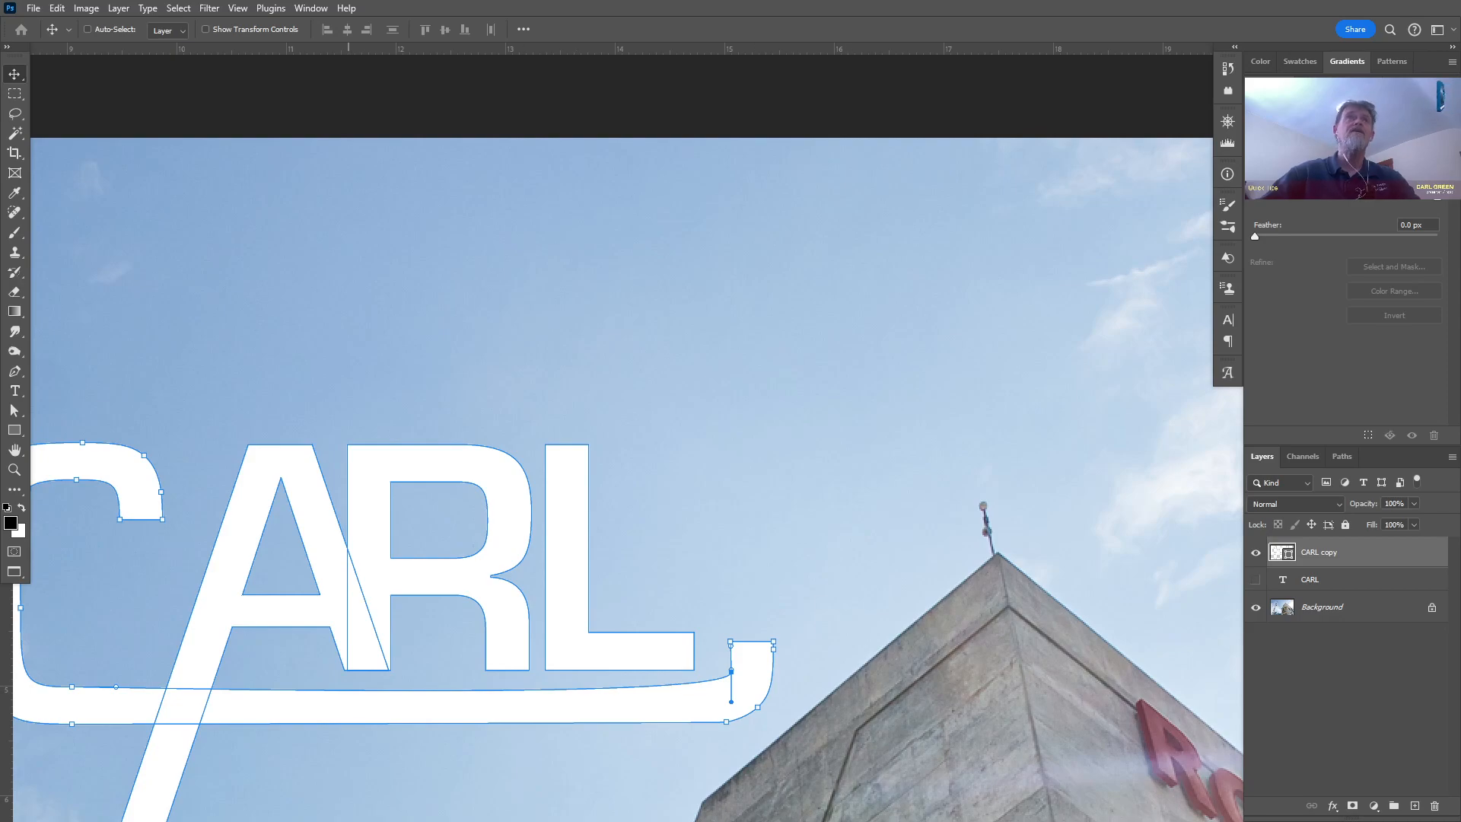
{"action": "scroll", "coordinate": [458, 511], "scroll_direction": "down", "scroll_amount": 3}
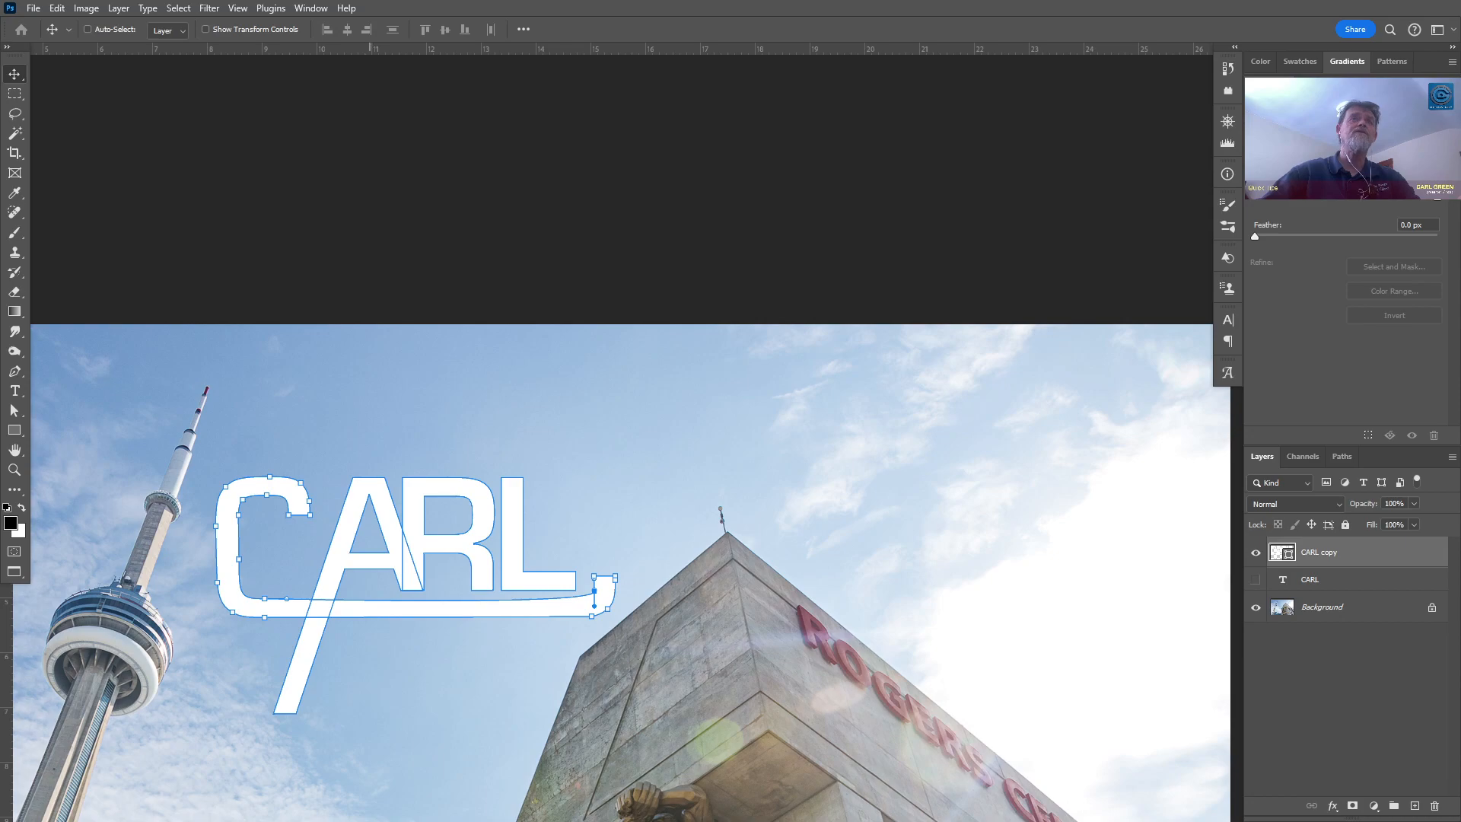
{"action": "mouse_move", "coordinate": [370, 485]}
{"action": "left_mouse_down"}
{"action": "mouse_move", "coordinate": [622, 394]}
{"action": "mouse_move", "coordinate": [830, 394]}
{"action": "mouse_move", "coordinate": [460, 449]}
{"action": "mouse_move", "coordinate": [354, 496]}
{"action": "left_mouse_up"}
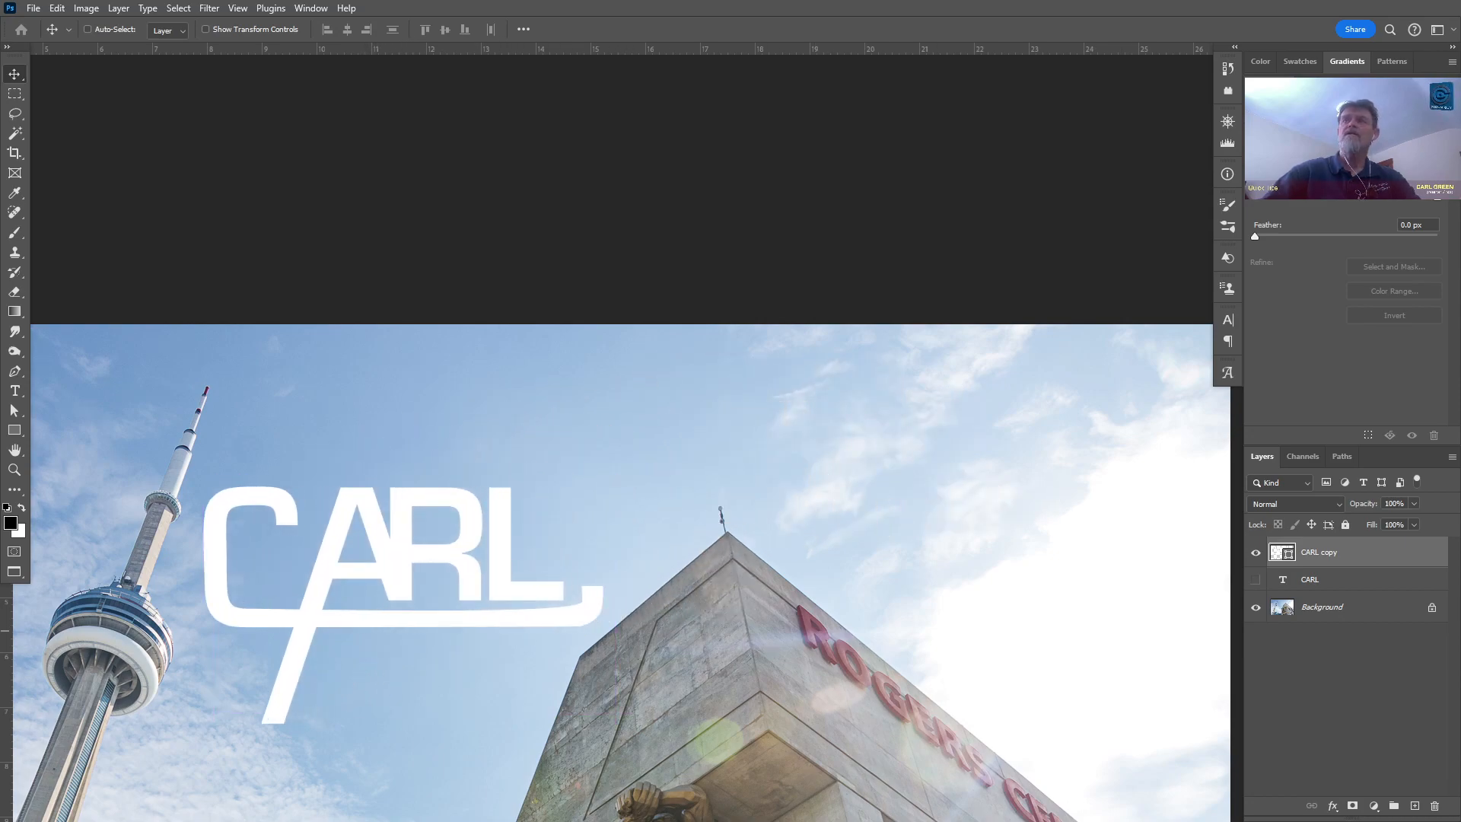
- Add a drop shadow to the wordmark's shape layer with the shadow opacity set to 22%
{"action": "left_click", "coordinate": [1332, 805]}
{"action": "left_click", "coordinate": [1366, 803]}
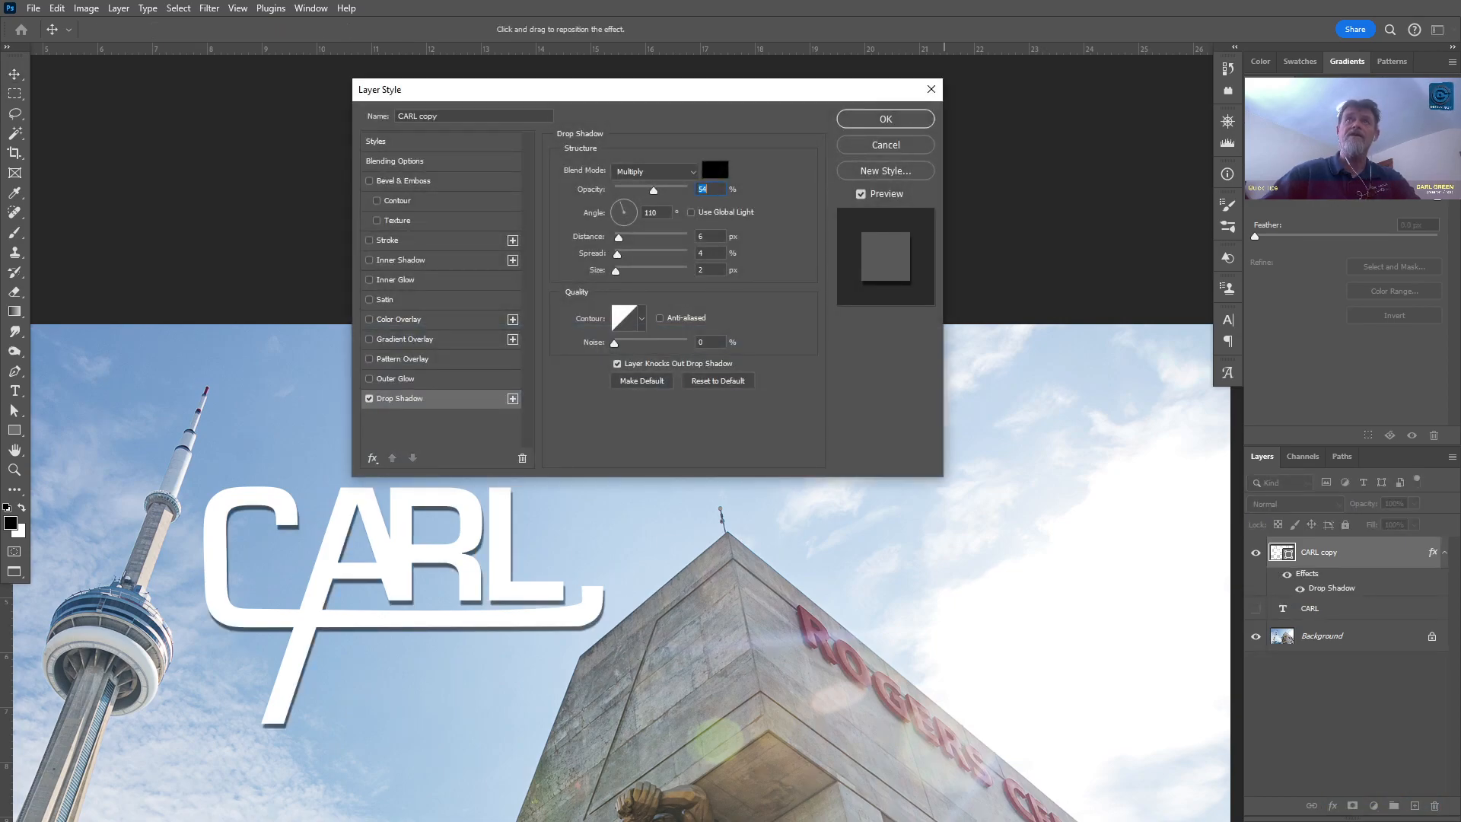
{"action": "type", "text": "23"}
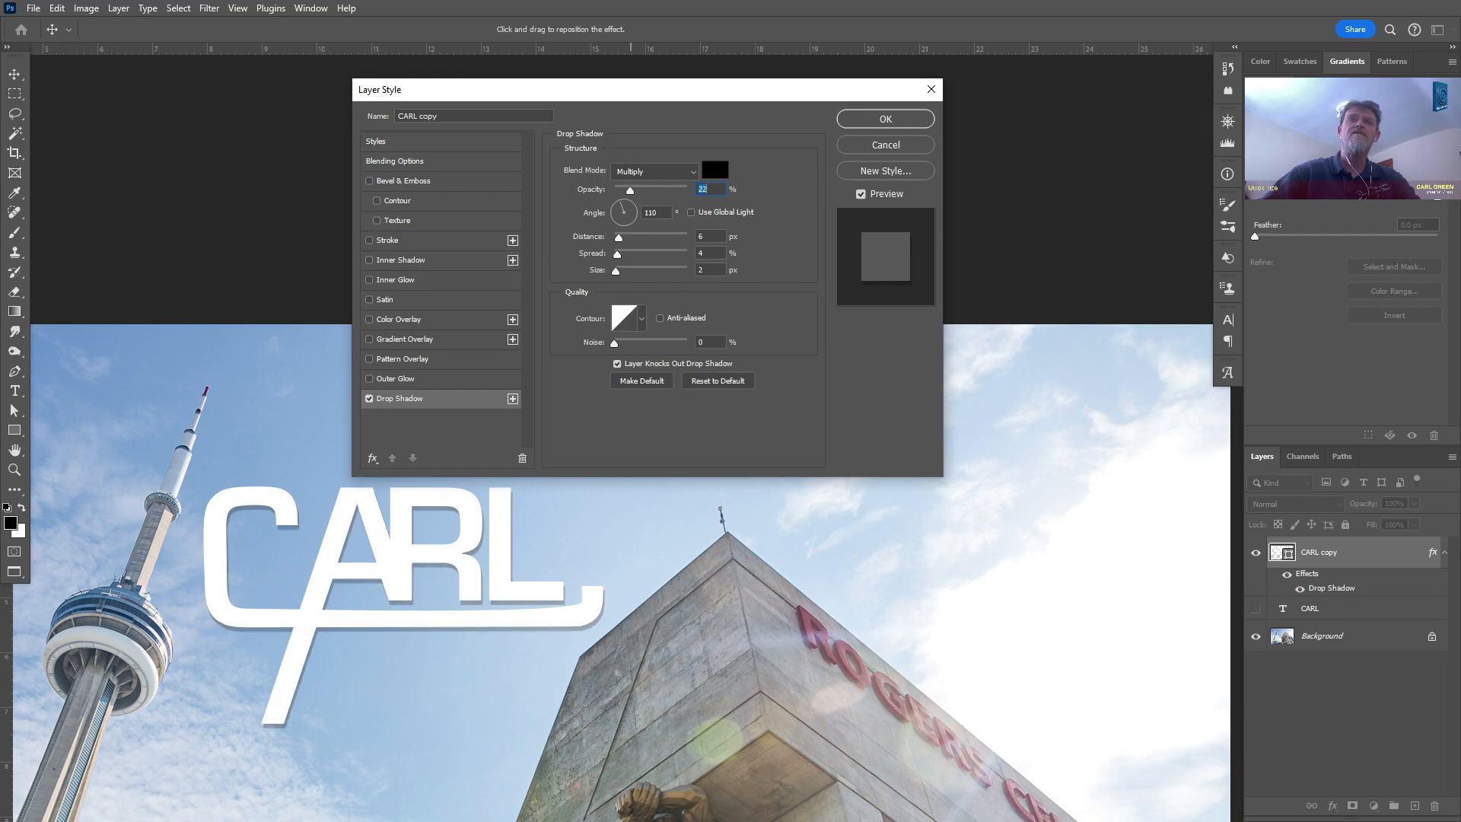
{"action": "key", "text": "Return"}
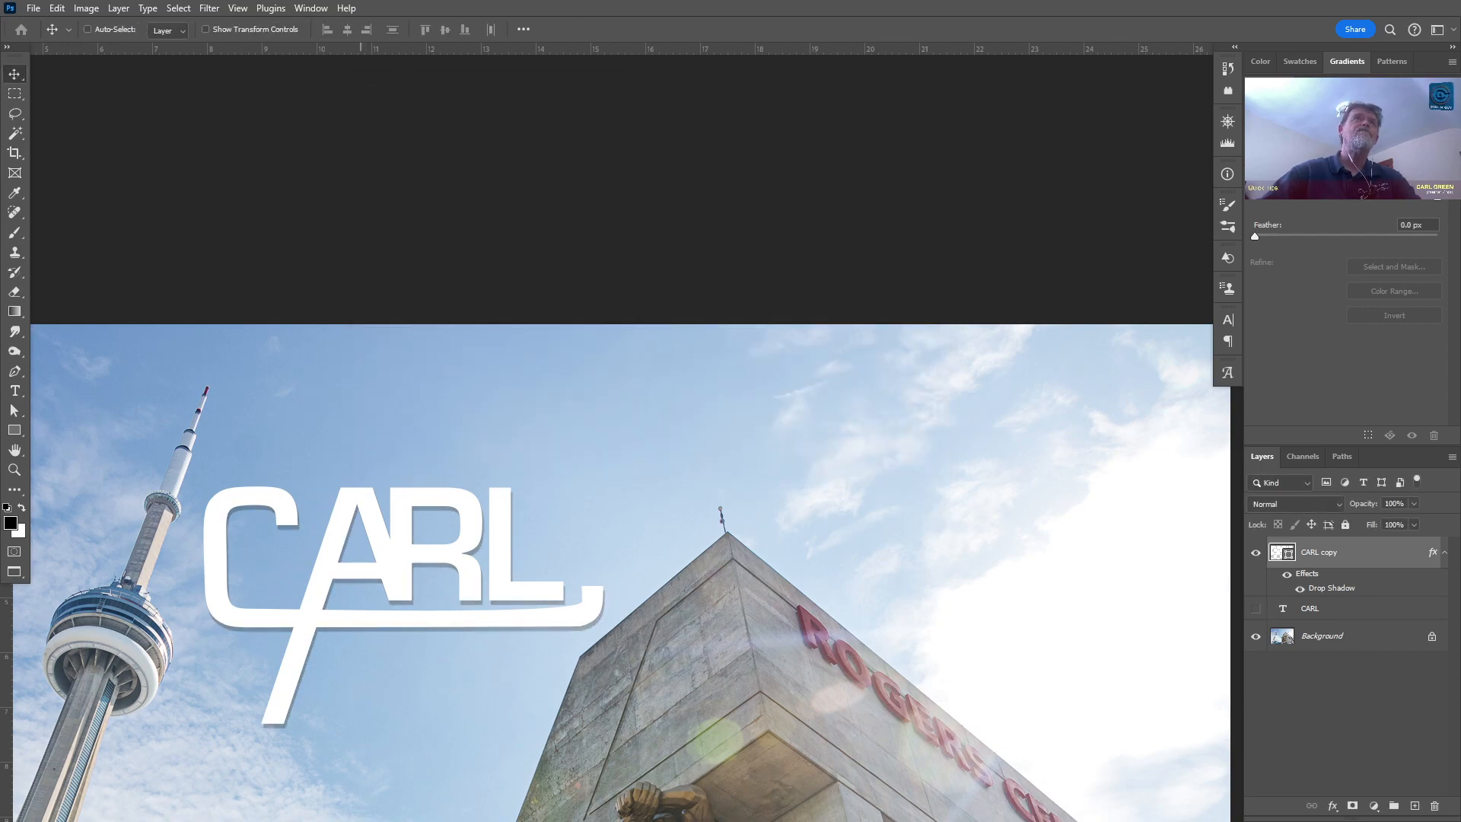
- Reposition the wordmark high in the sky between the tower and the building, and set its layer opacity to 80%
{"action": "key", "text": "ctrl+minus"}
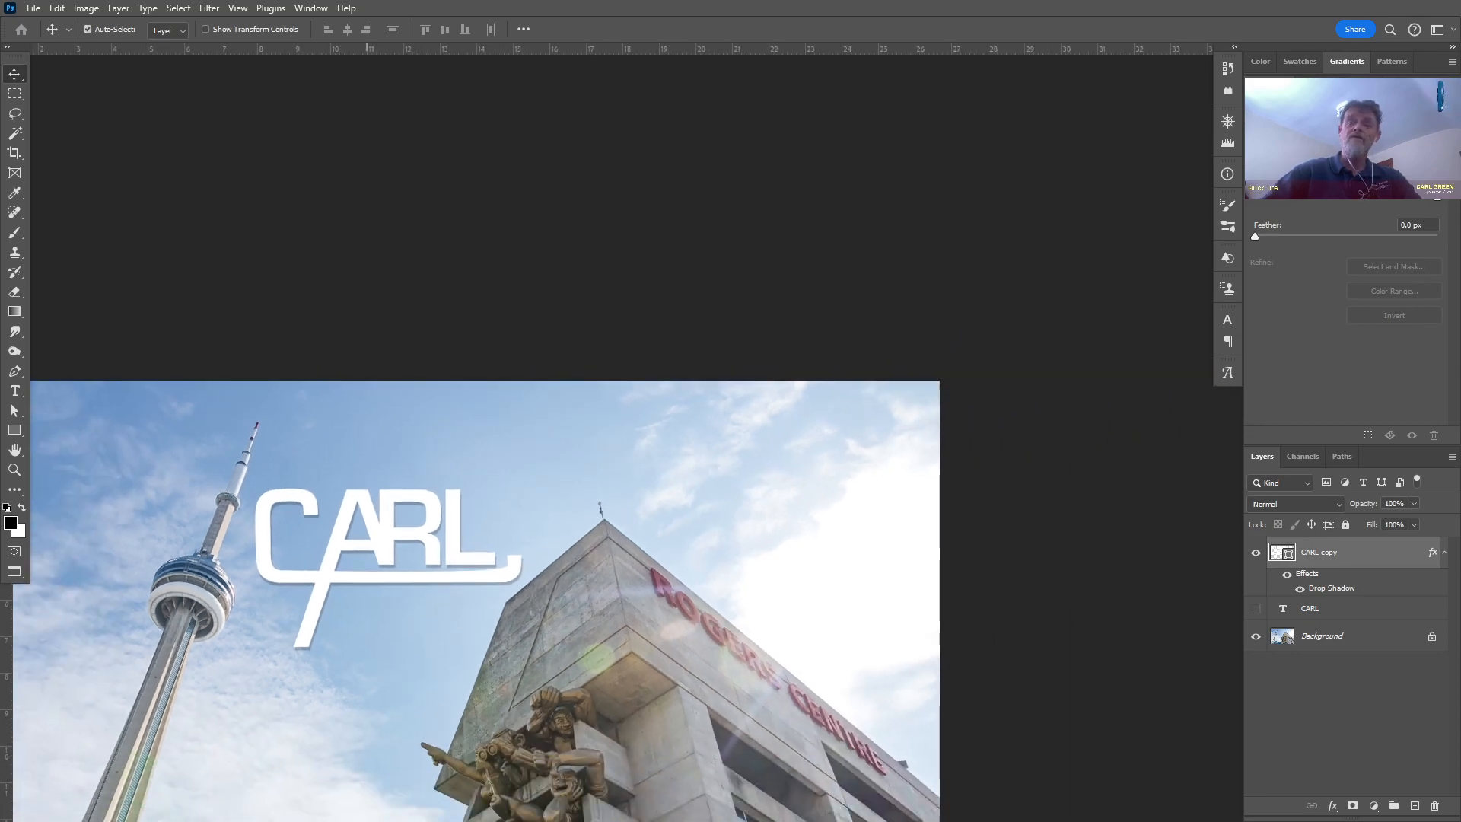
{"action": "left_click_drag", "start_coordinate": [426, 533], "coordinate": [820, 183]}
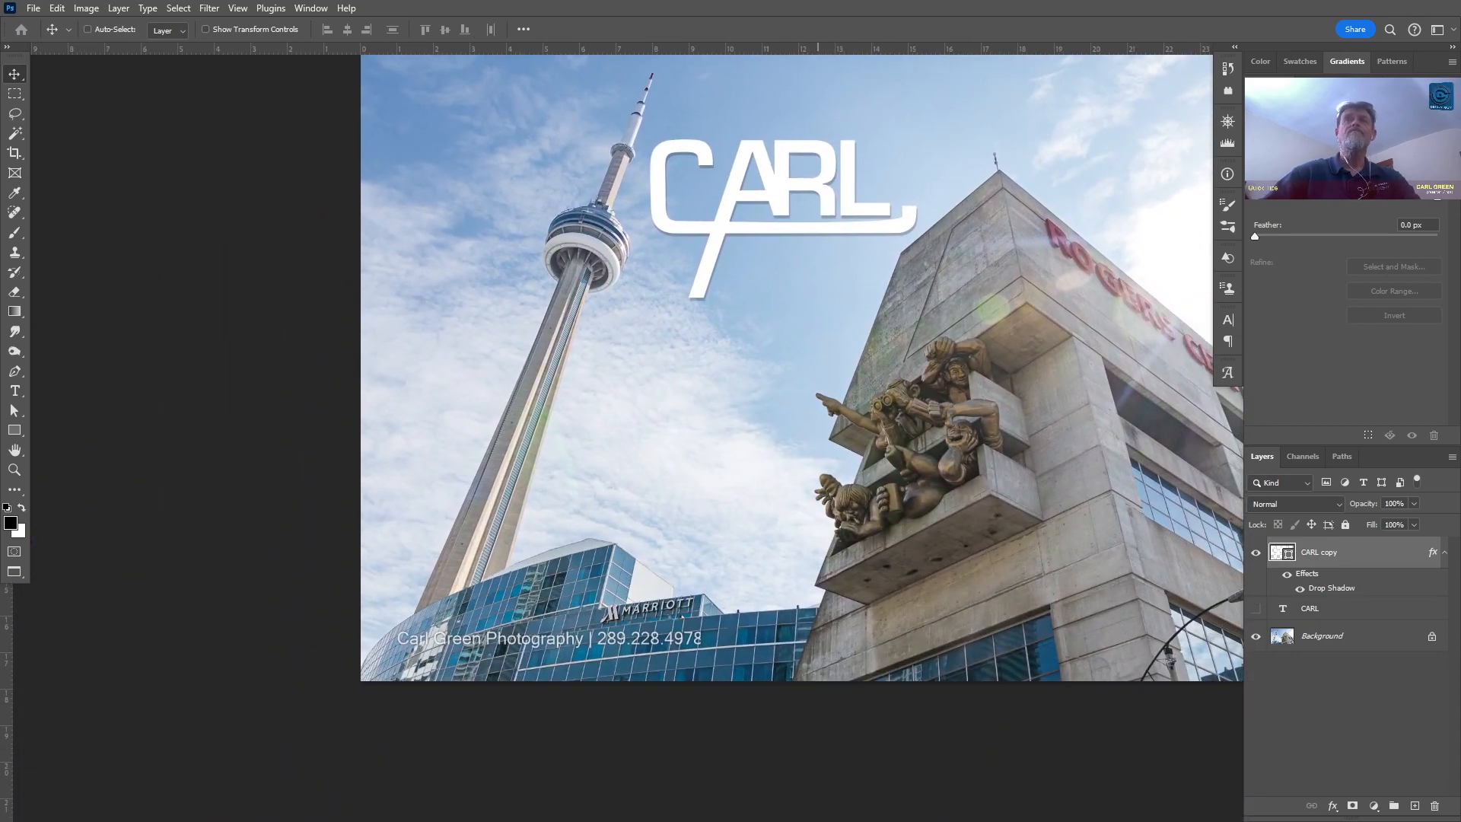
{"action": "key", "text": "ctrl"}
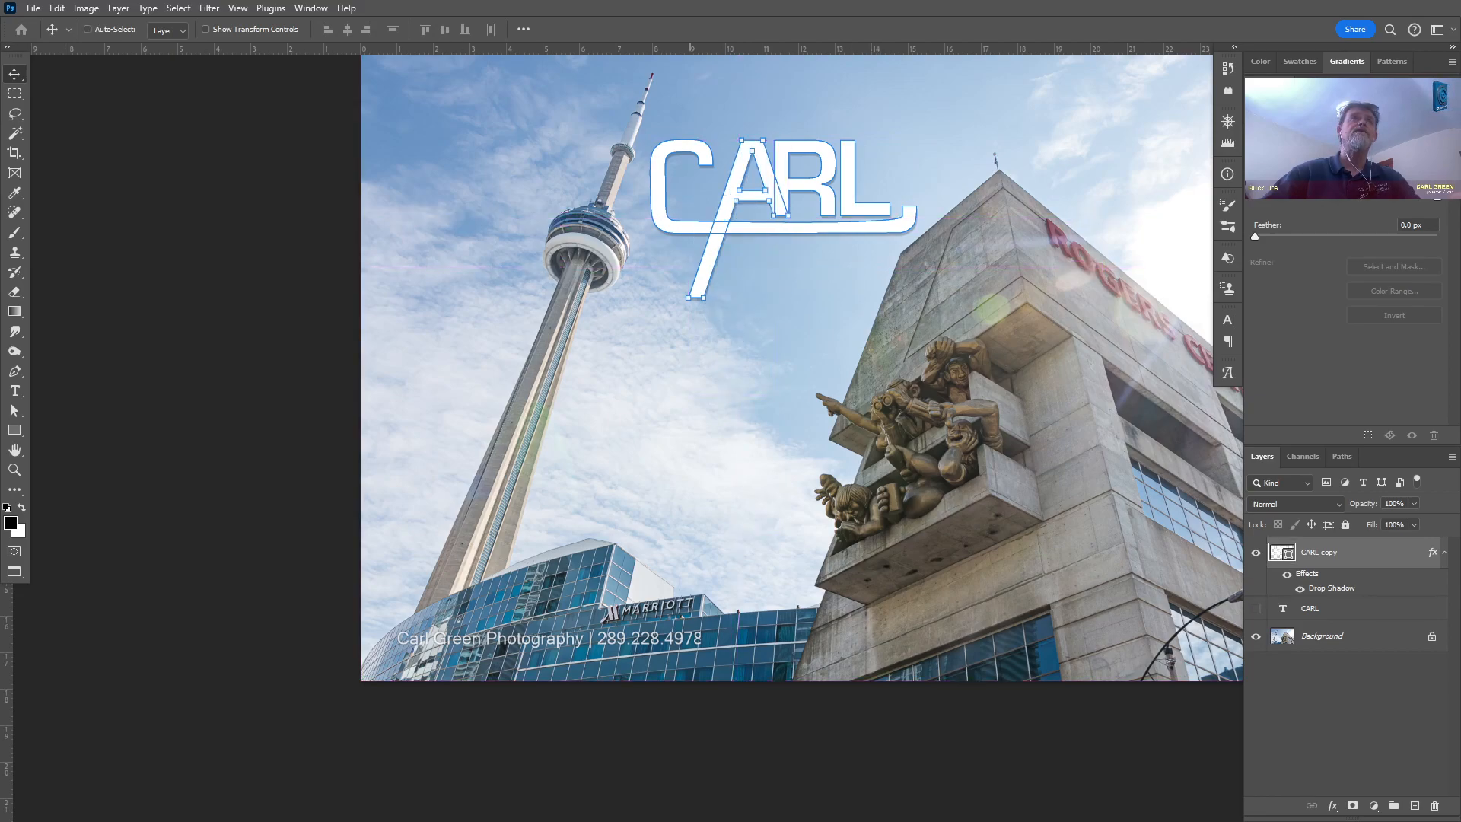
{"action": "left_click_drag", "start_coordinate": [850, 199], "coordinate": [788, 384]}
{"action": "key", "text": "ctrl"}
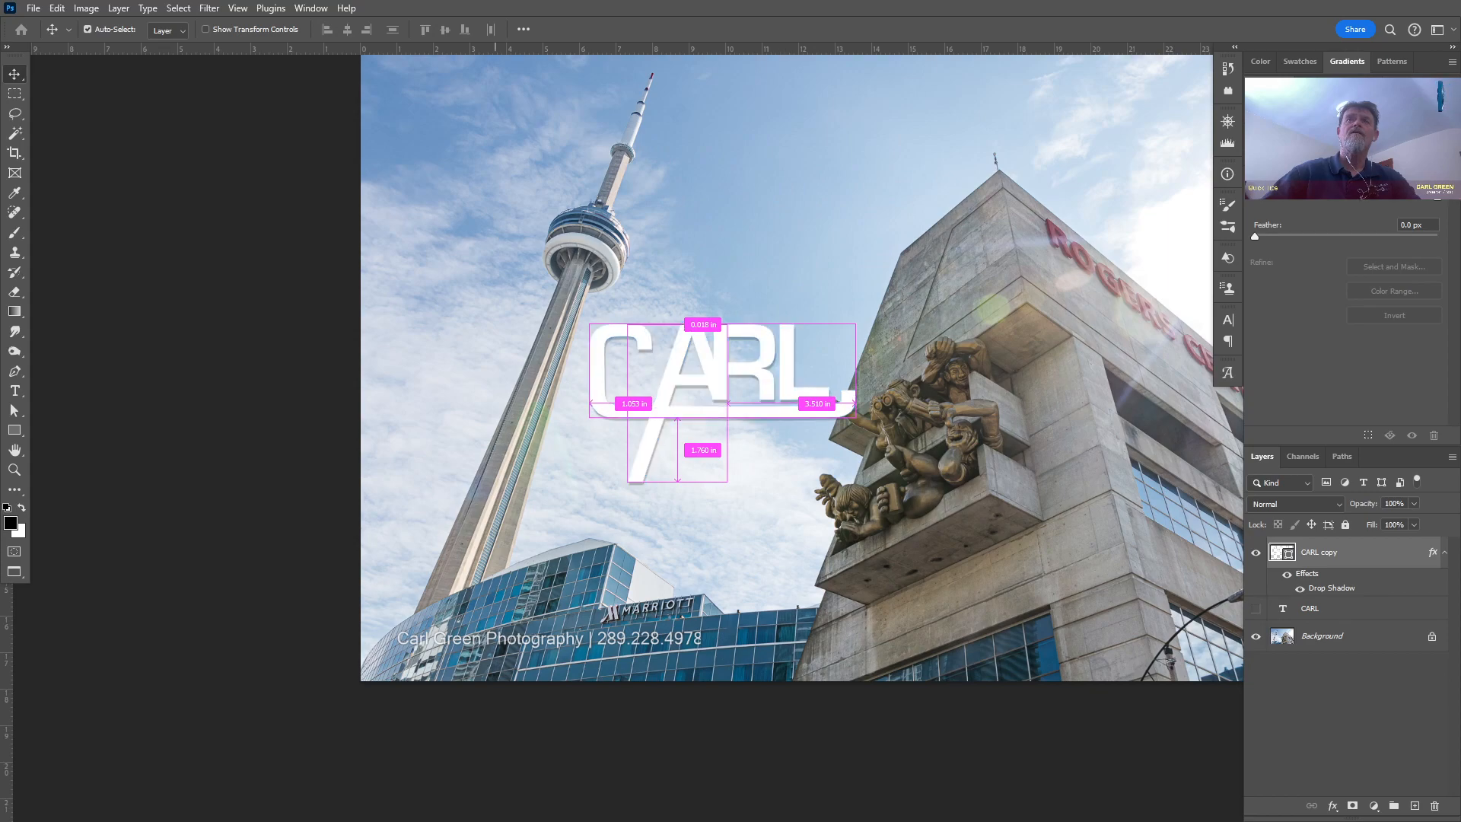
{"action": "left_click_drag", "start_coordinate": [773, 358], "coordinate": [848, 124]}
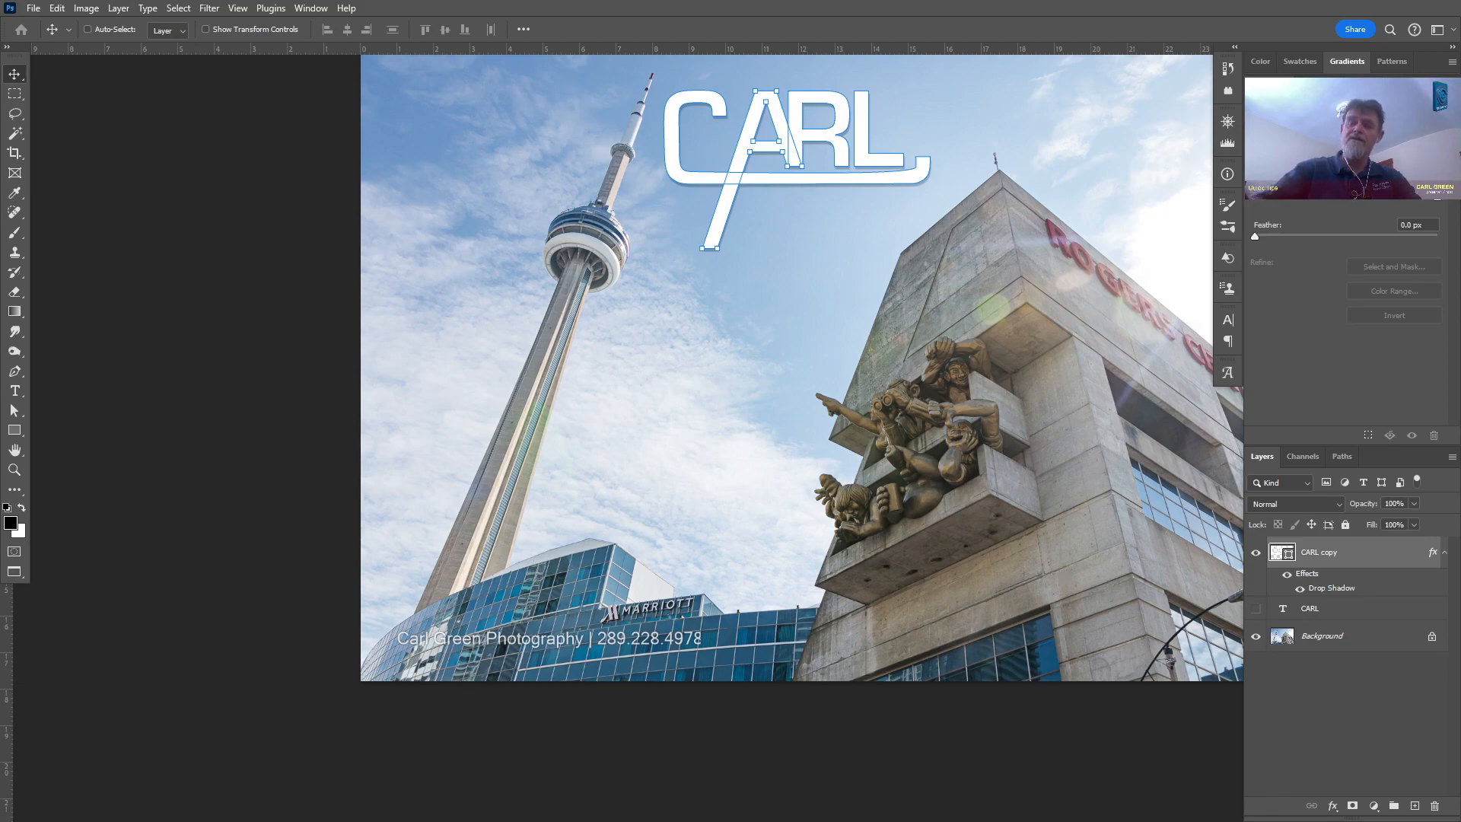
{"action": "key", "text": "8"}
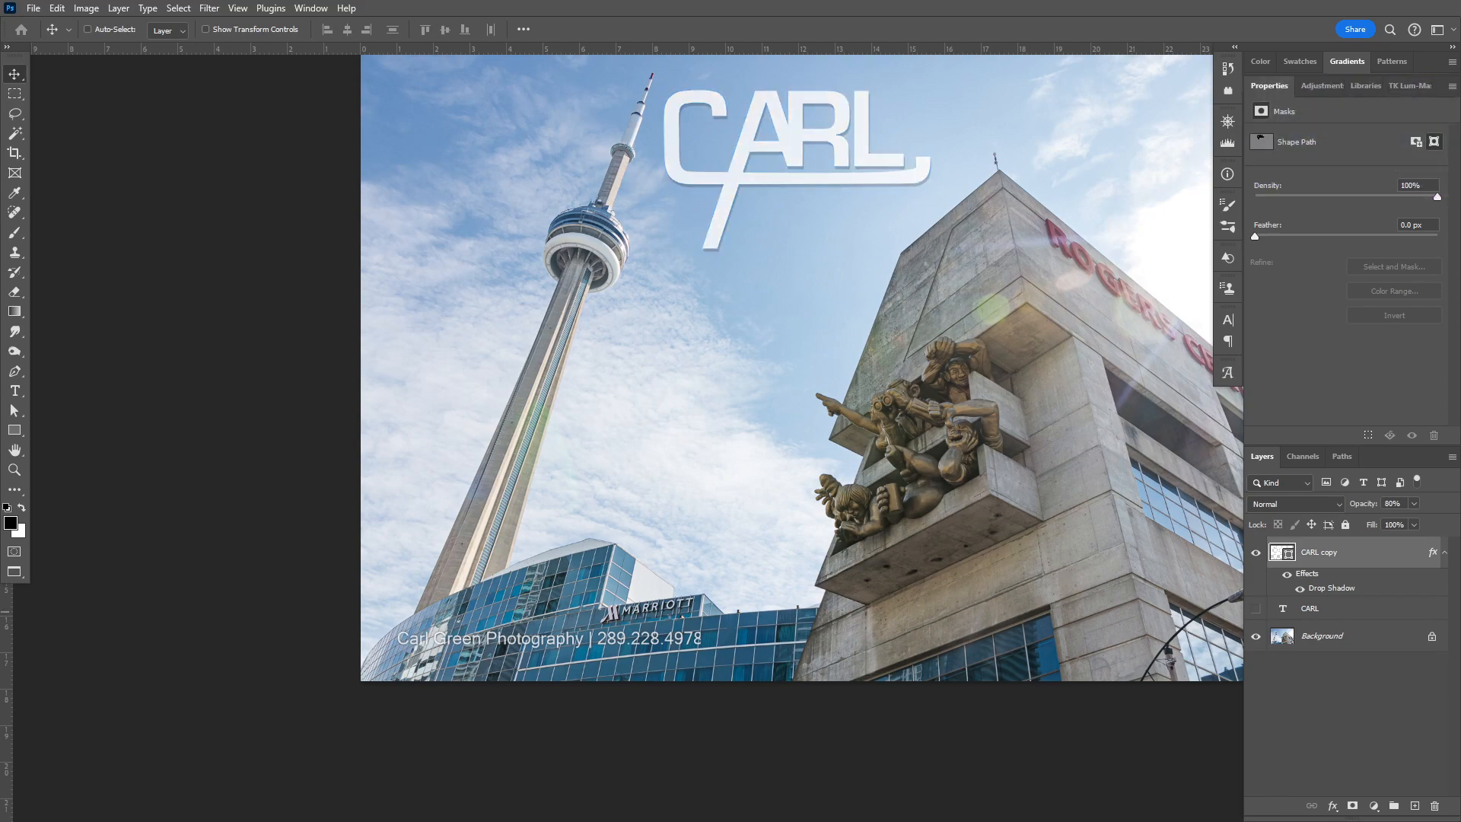